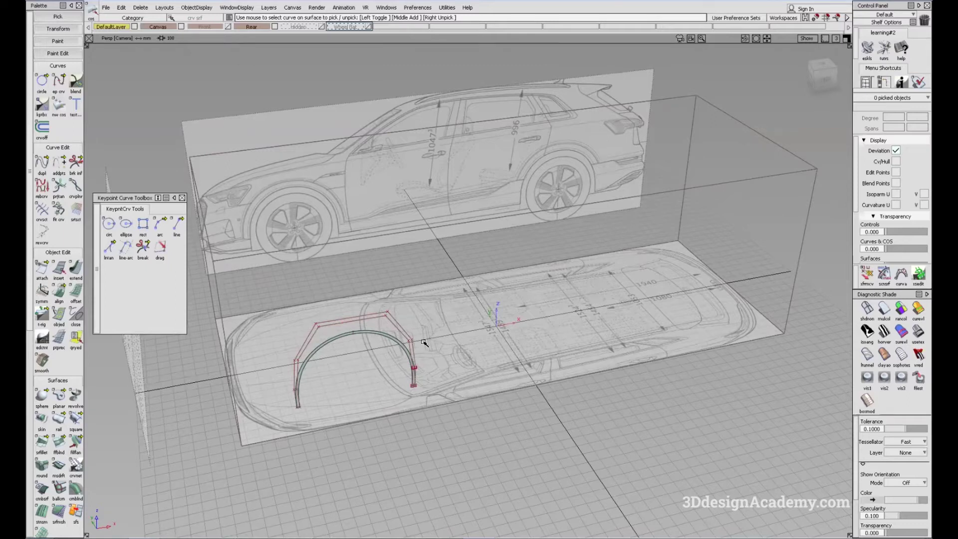
- Examine the front wheel-arch geometry against the side and top blueprints in perspective and side views
middle_click_drag(438, 348, 521, 295, "alt+shift")
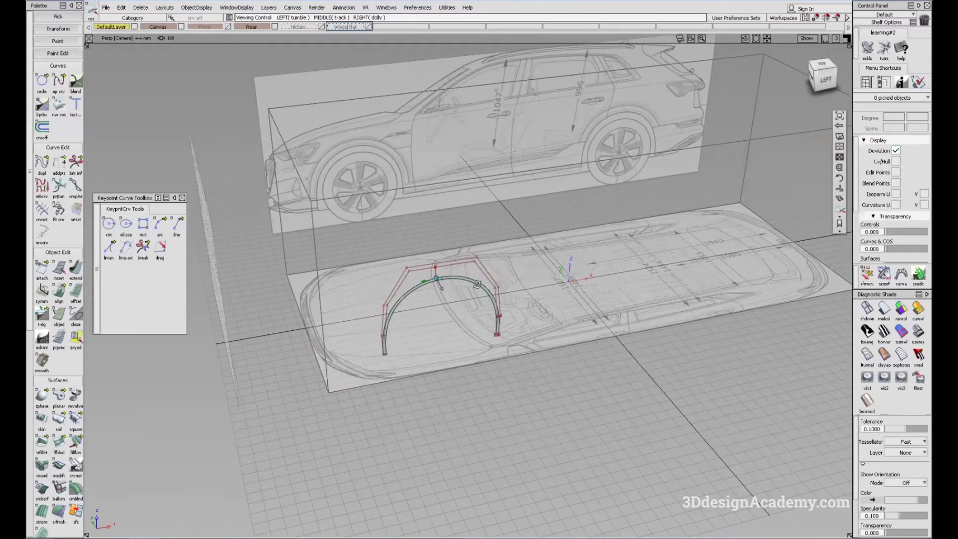
right_click_drag(478, 284, 540, 287, "alt+shift")
middle_click_drag(540, 287, 476, 289, "alt+shift")
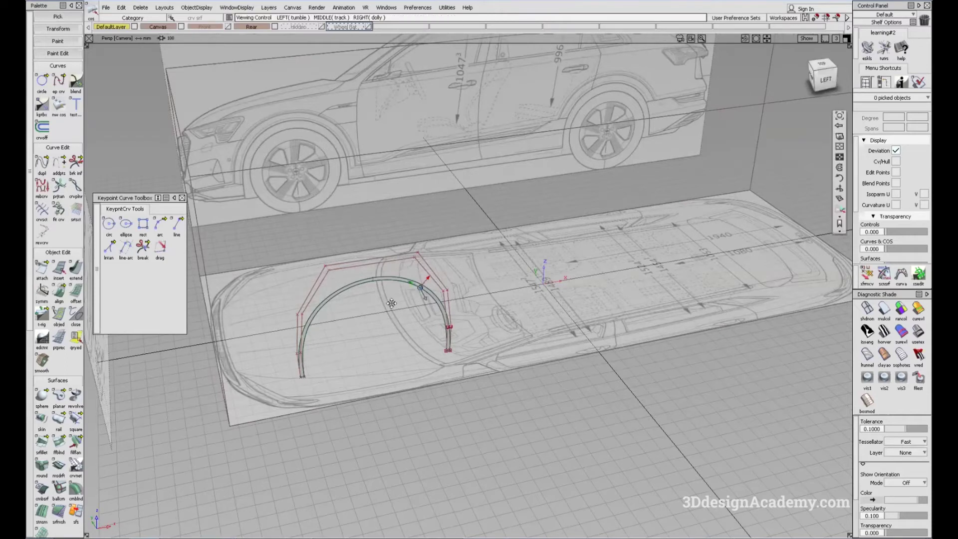
left_click_drag(421, 301, 501, 283, "alt+shift")
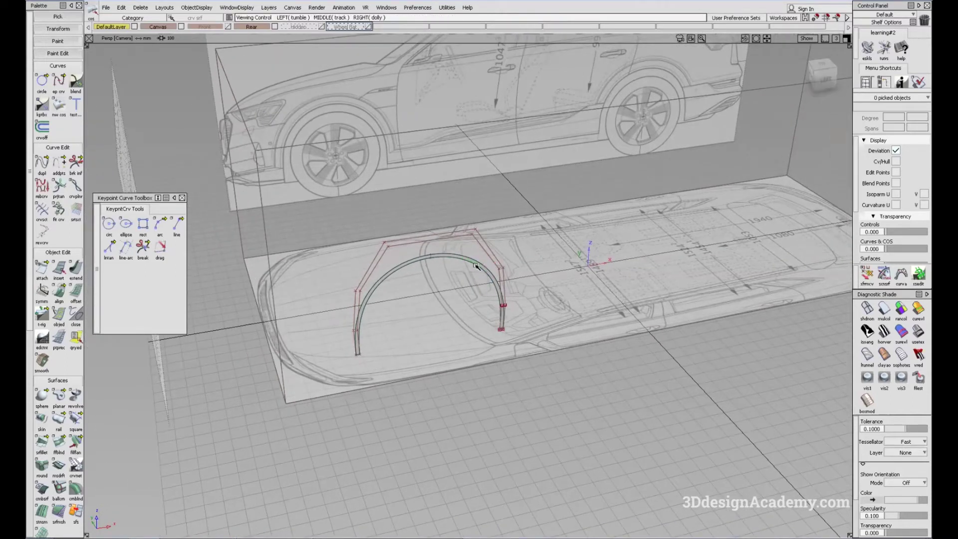
key("F6")
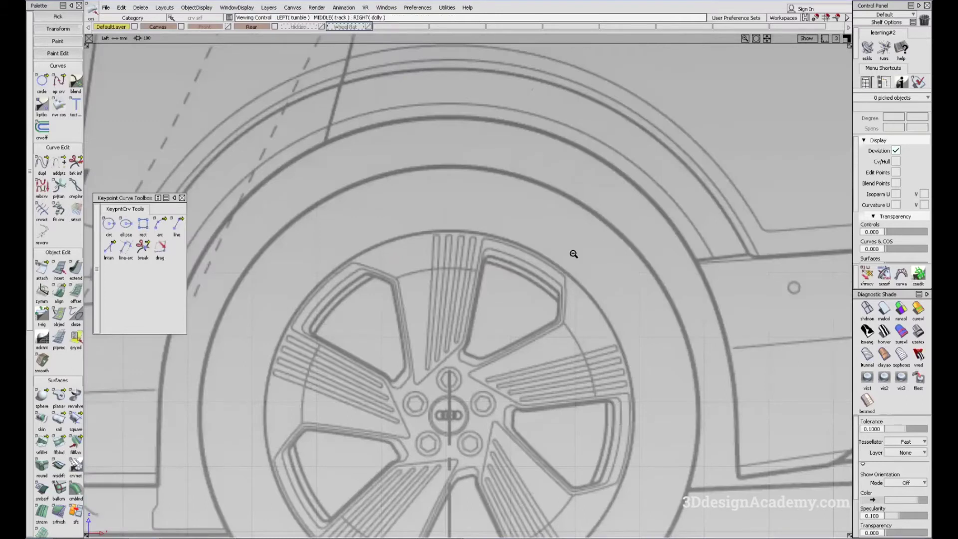
right_click_drag(573, 254, 366, 299, "alt+shift")
middle_click_drag(367, 299, 469, 303, "alt+shift")
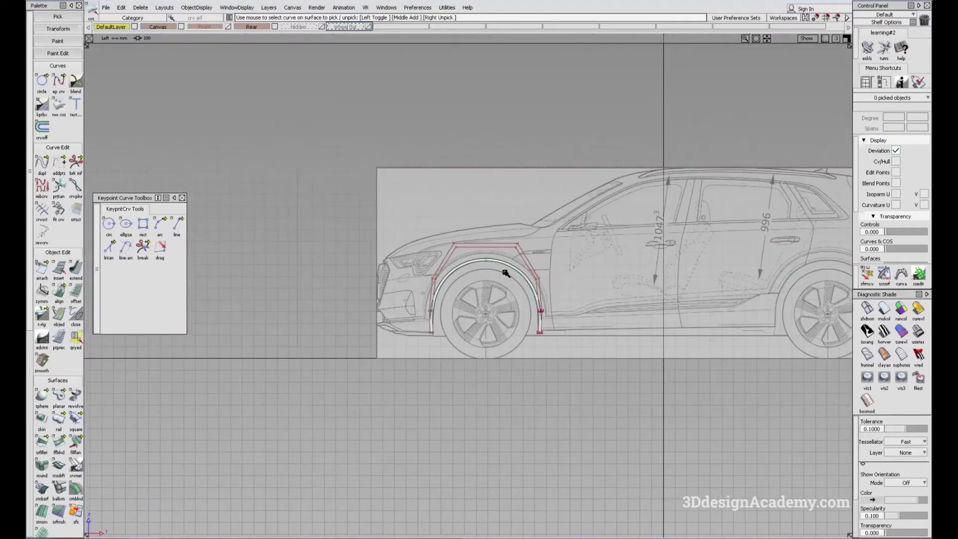
key("F8")
left_click_drag(439, 292, 409, 269, "alt+shift")
middle_click_drag(410, 249, 416, 226, "alt+shift")
left_click_drag(415, 225, 418, 242, "alt+shift")
right_click_drag(418, 242, 440, 241, "alt+shift")
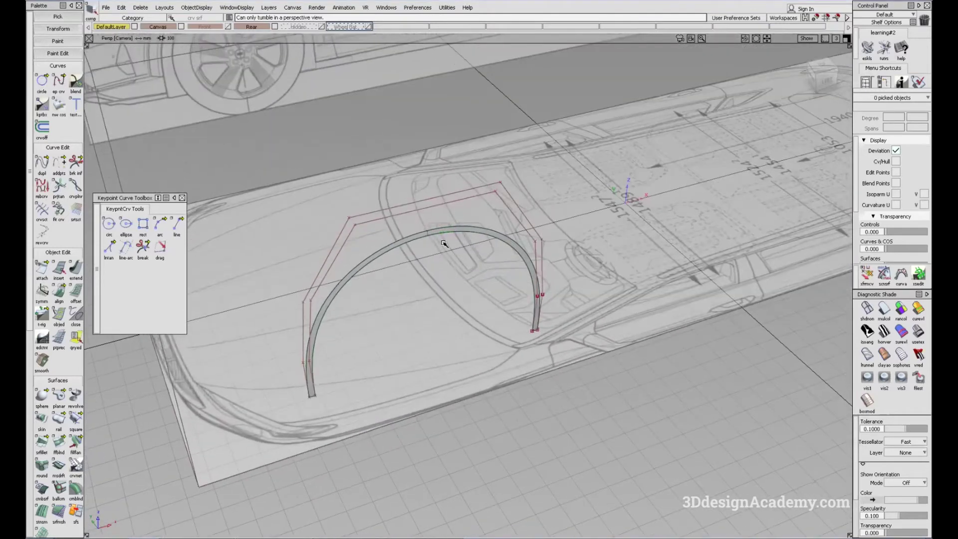
- Clear the selection and delete the construction history of the front wheel-arch strip surface
key("Escape")
left_click_drag(359, 304, 287, 16, "ctrl+shift")
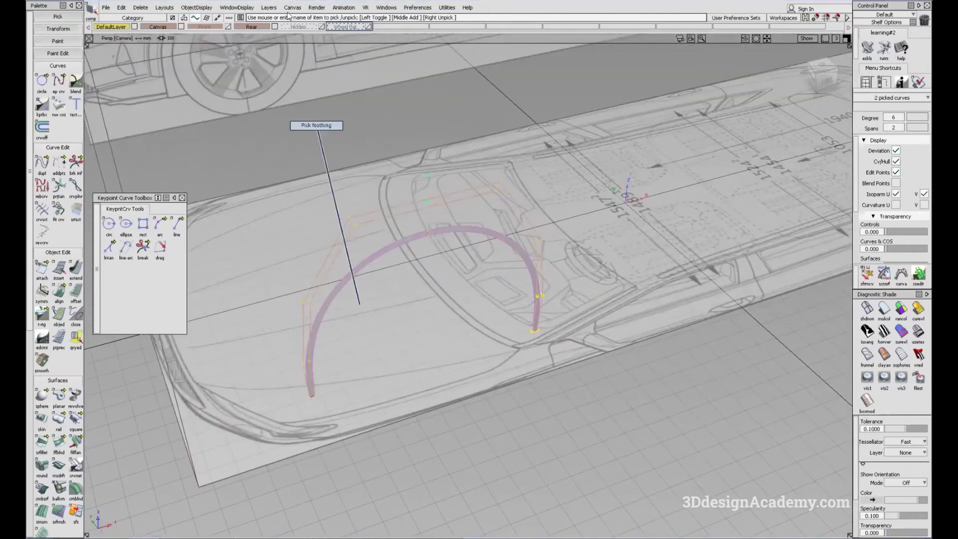
left_click(510, 185)
left_click(141, 7)
left_click(155, 33)
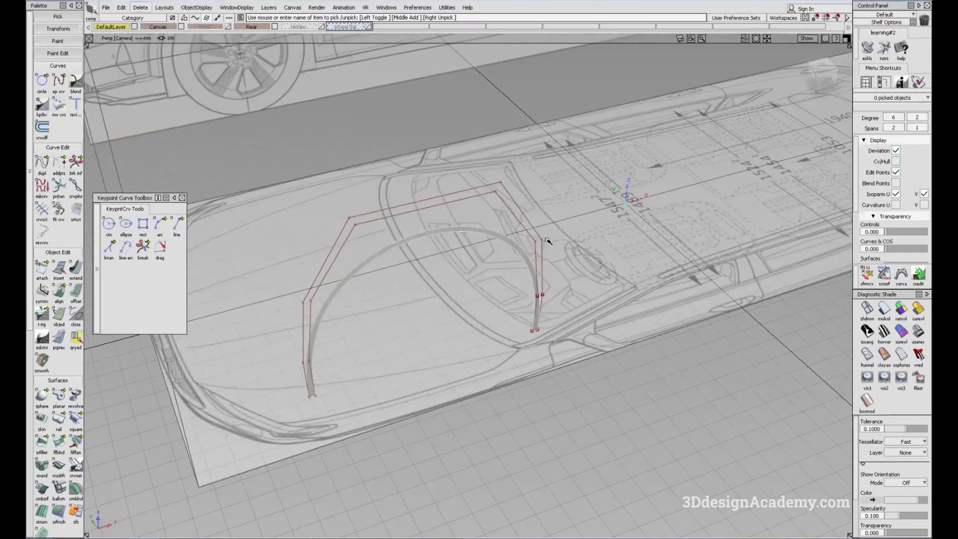
- Pick the two front wheel-arch curves and assign them to the Wheel flat layer
left_click(371, 188)
left_click_drag(370, 188, 449, 249)
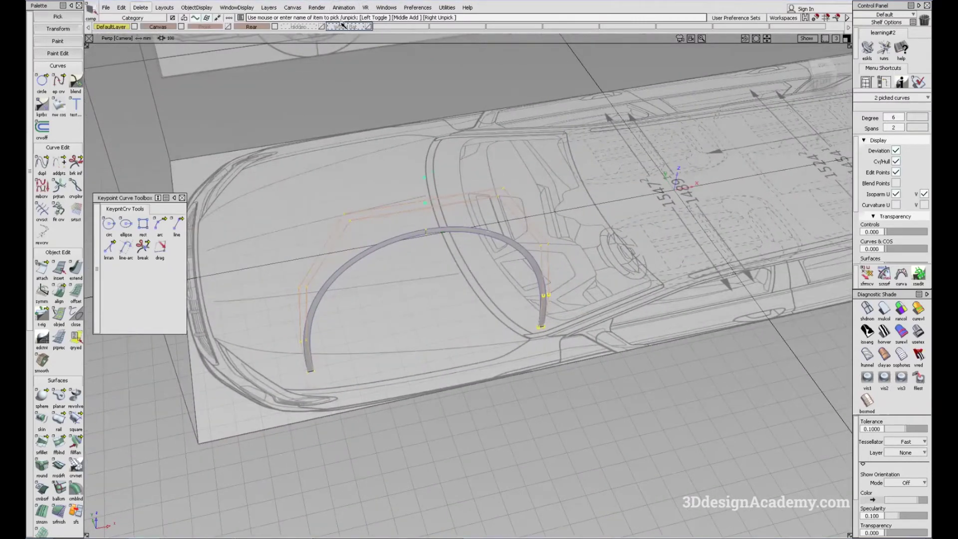
right_click(349, 27)
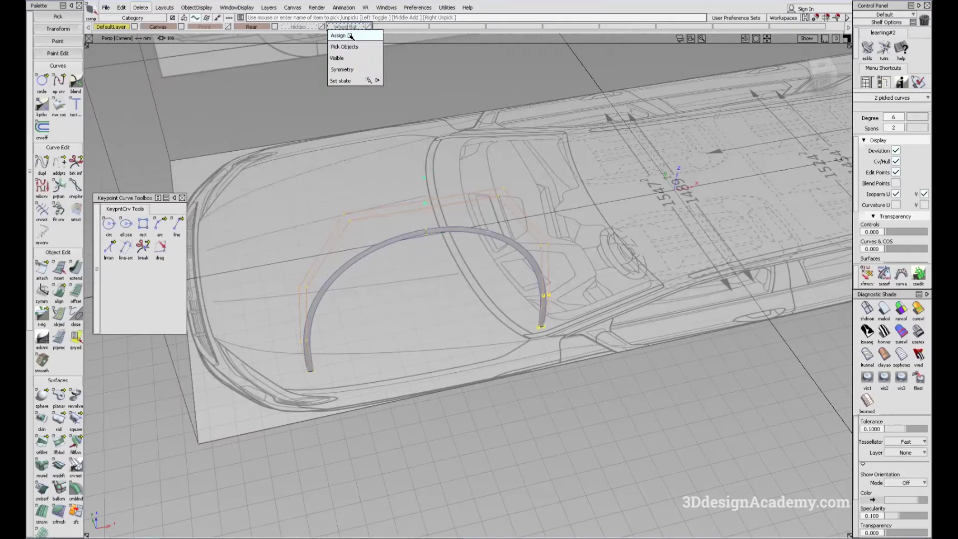
left_click(351, 35)
left_click_drag(538, 199, 565, 184, "alt+shift")
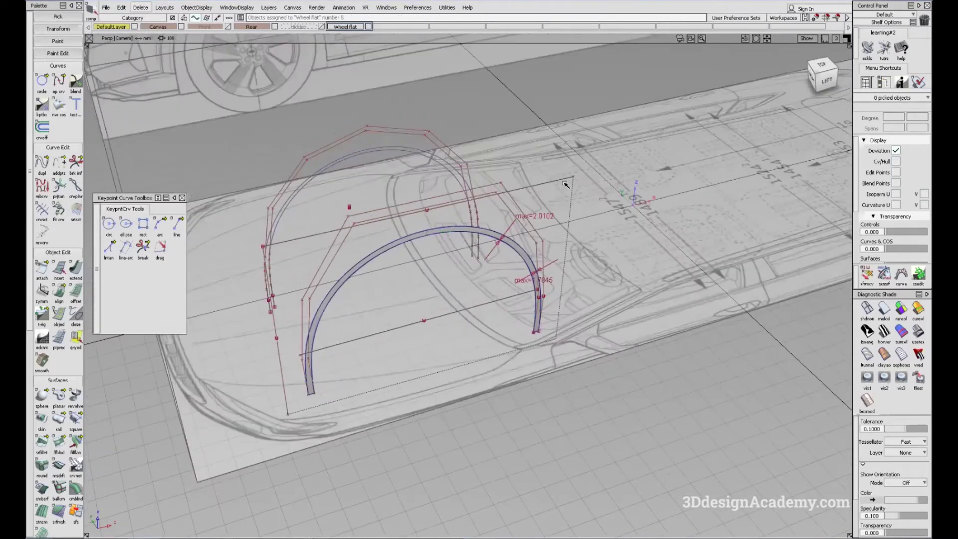
- Mirror the three picked front wheel-arch objects across the YZ plane as duplicates
left_click_drag(456, 232, 378, 342, "alt+shift")
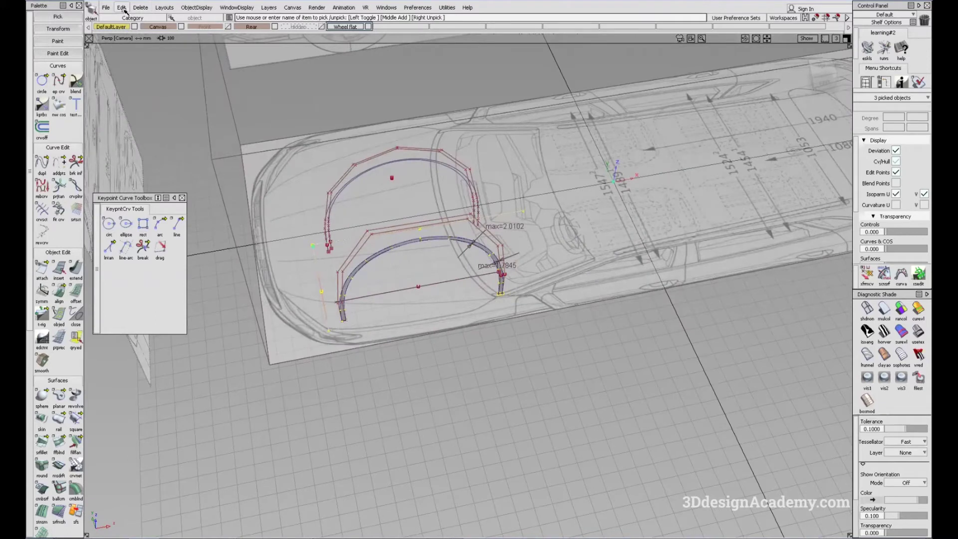
left_click_drag(505, 215, 424, 295, "alt+shift")
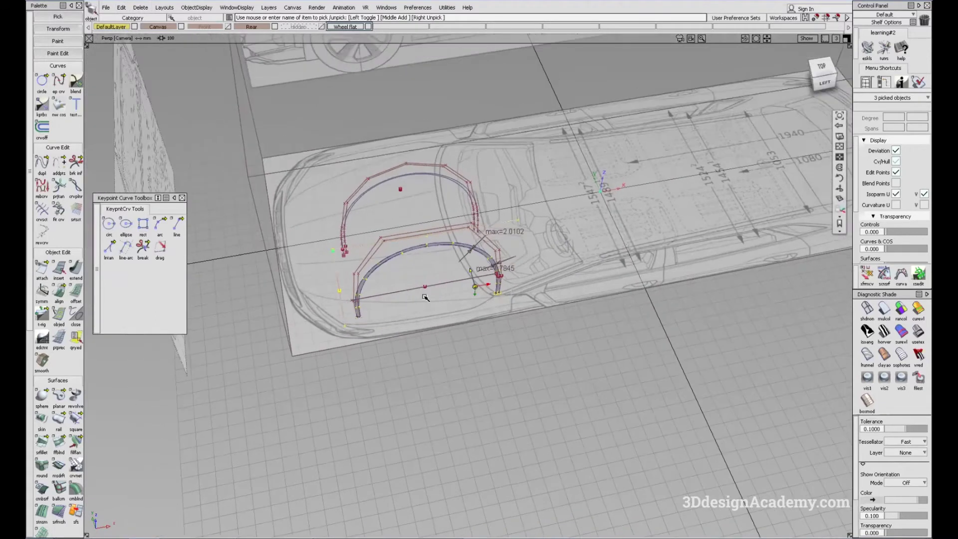
middle_click_drag(471, 289, 463, 319, "alt+shift")
left_click(415, 306, "alt+shift")
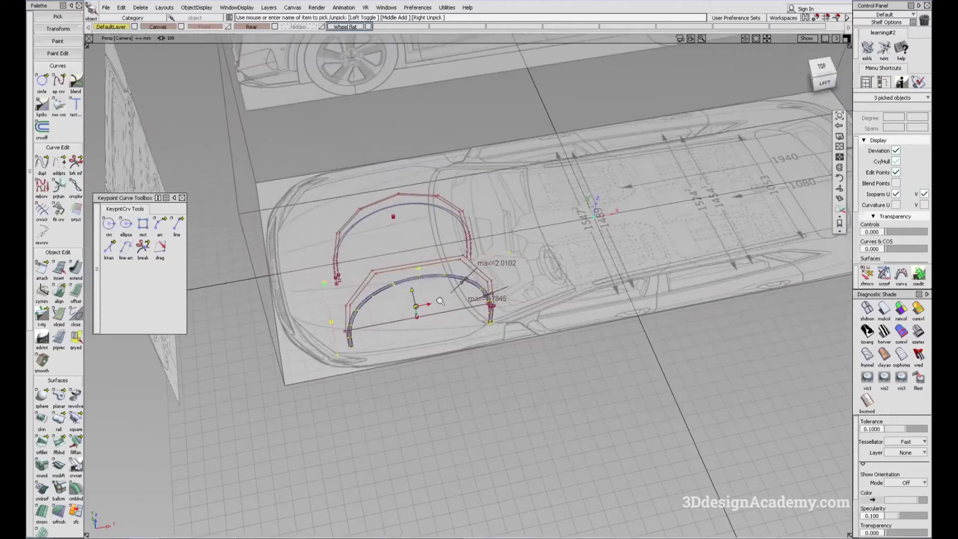
left_click_drag(440, 299, 364, 276, "alt+shift")
middle_click_drag(428, 284, 382, 276, "alt+shift")
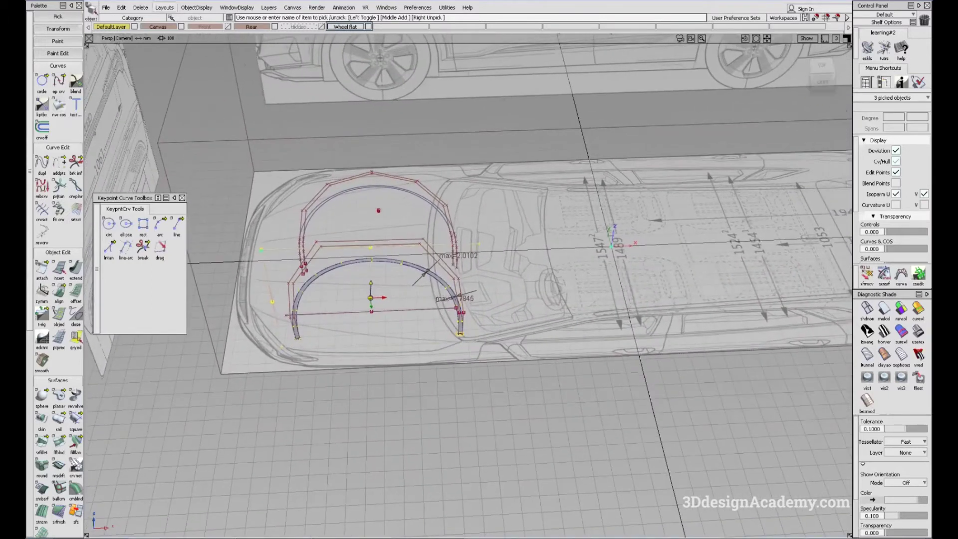
left_click(120, 7)
mouse_move(147, 122)
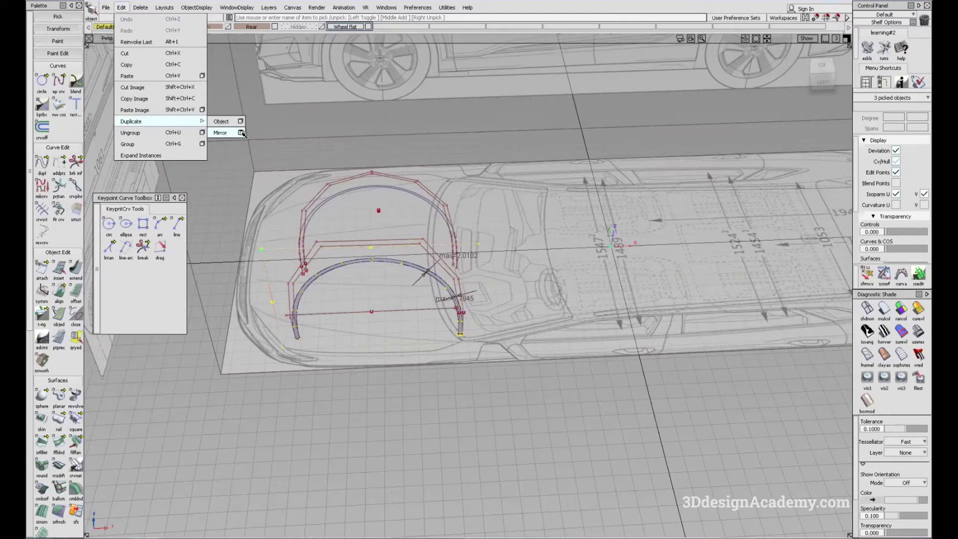
left_click(241, 132)
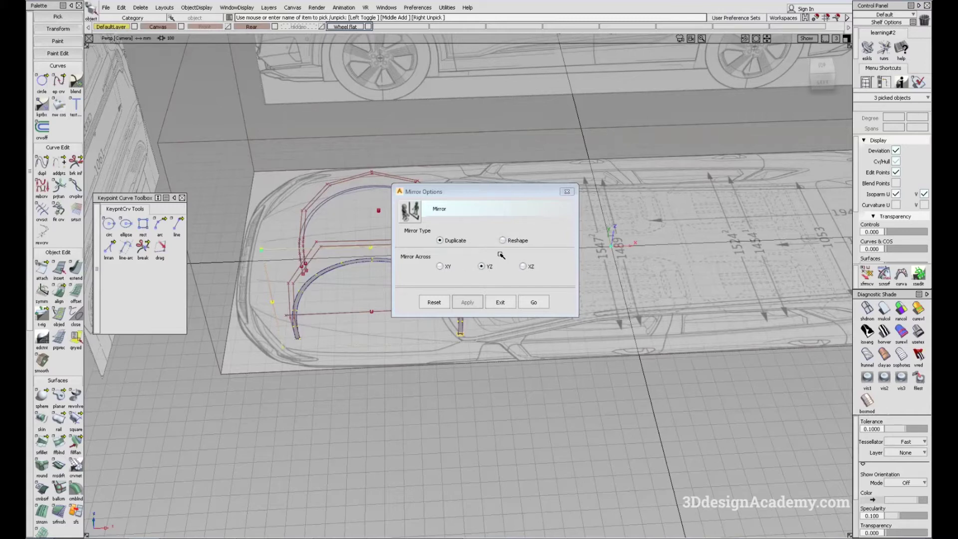
left_click(534, 303)
middle_click_drag(768, 293, 624, 299, "alt+shift")
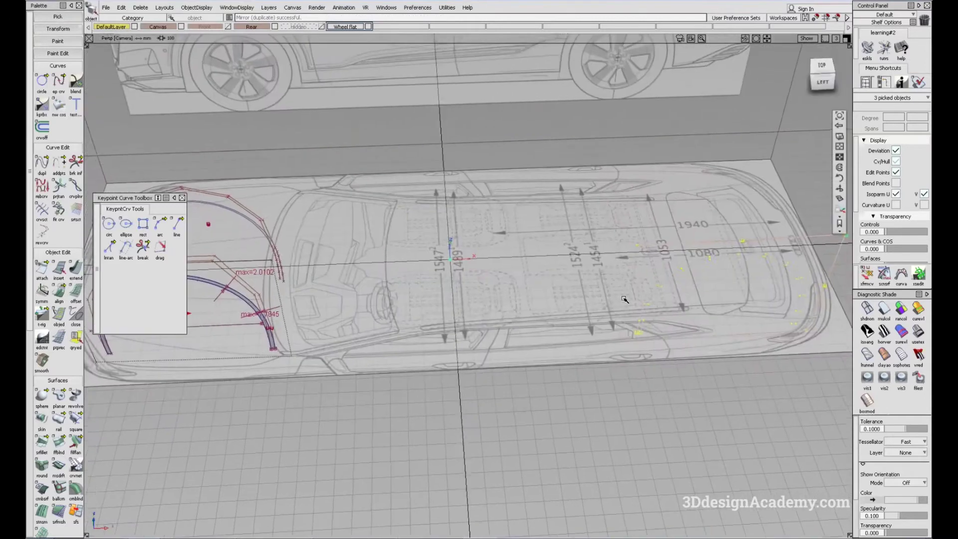
- Pick the three remaining construction curves of the front wheel arch and mirror-duplicate them to the rear with the same settings
middle_click_drag(222, 349, 299, 354, "alt+shift")
left_click_drag(252, 295, 259, 329, "ctrl+shift")
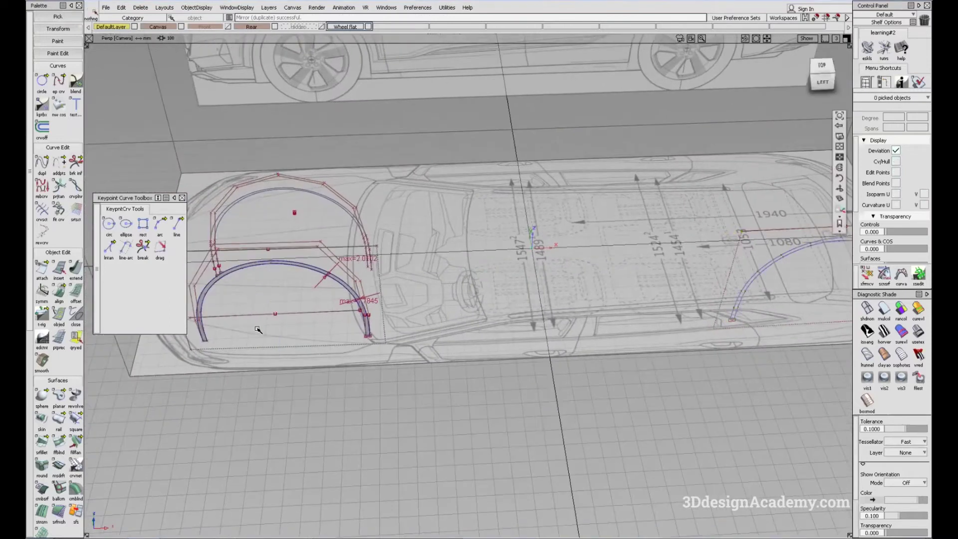
middle_click_drag(259, 329, 372, 330, "alt+shift")
left_click_drag(483, 289, 427, 204, "alt+shift")
left_click(392, 277)
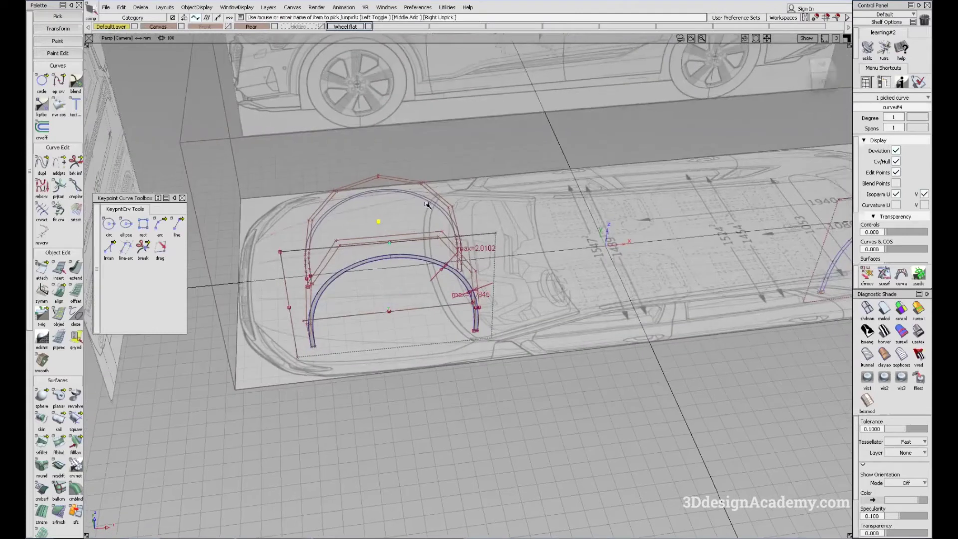
left_click(449, 249)
left_click(451, 252)
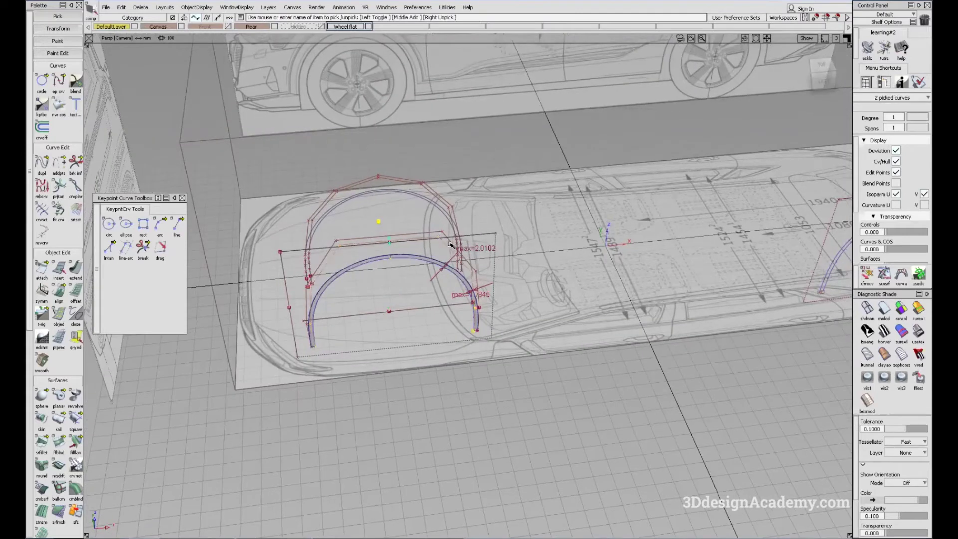
left_click(450, 250)
scroll(569, 234, "down", 3)
left_click(122, 8)
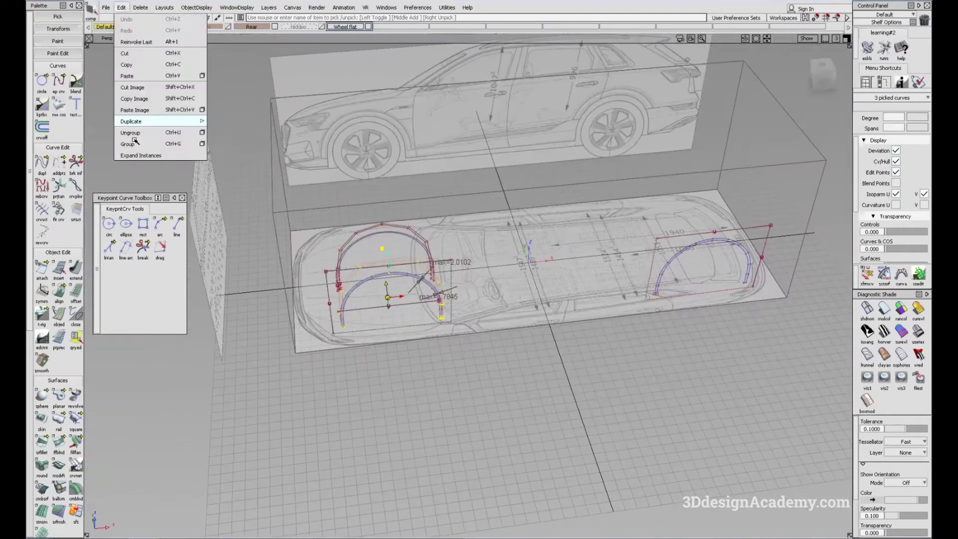
mouse_move(139, 121)
left_click(222, 134)
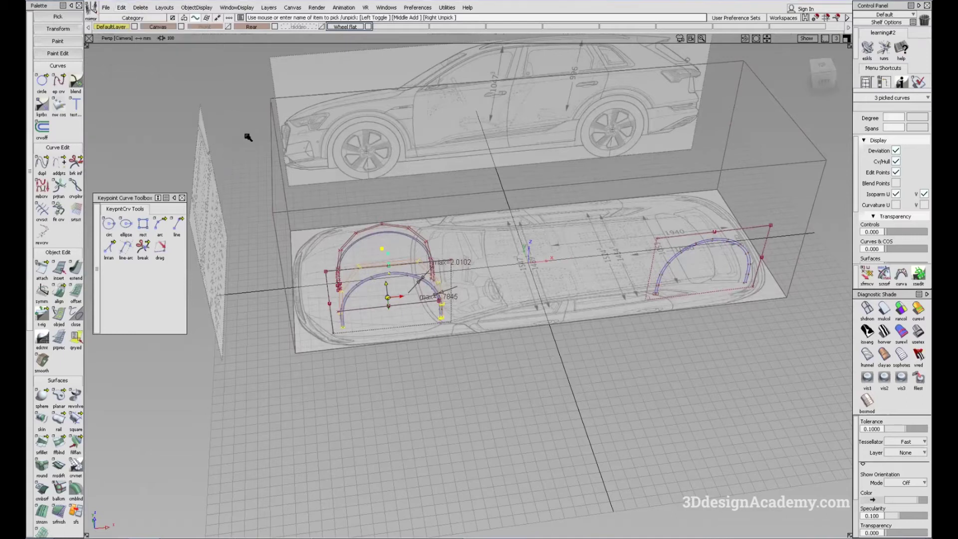
- Deselect everything, show the mirrored rear arch close up in the left view, and turn off diagnostic shading
middle_click_drag(414, 274, 293, 293, "alt+shift")
left_click_drag(589, 272, 536, 265, "alt+shift")
right_click_drag(536, 264, 594, 241, "alt+shift")
left_click_drag(594, 242, 614, 209, "ctrl+shift")
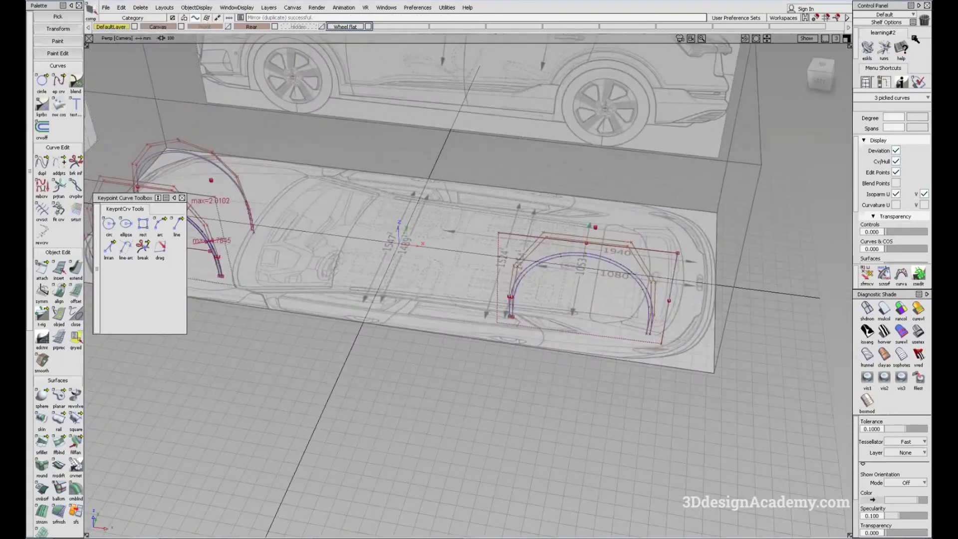
left_click(819, 80)
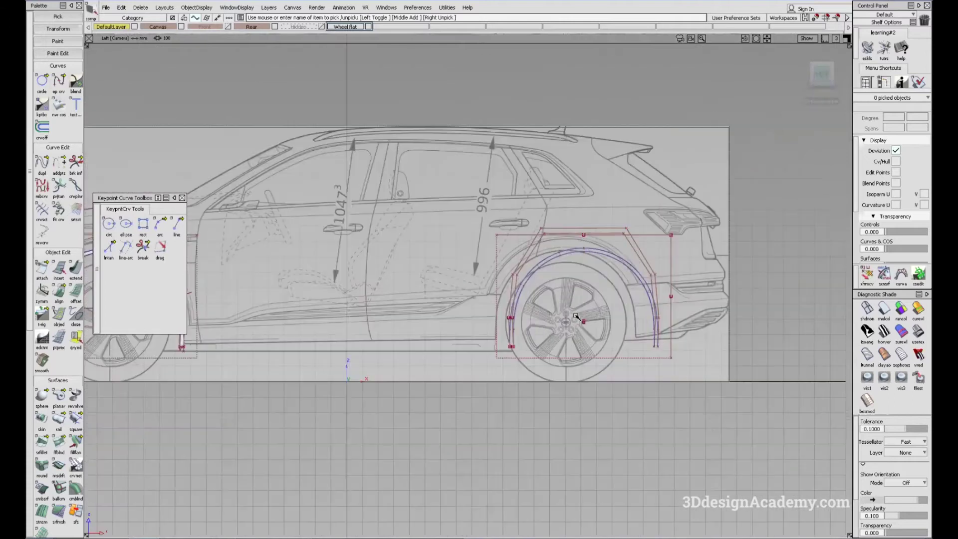
right_click_drag(575, 321, 910, 321, "alt+shift")
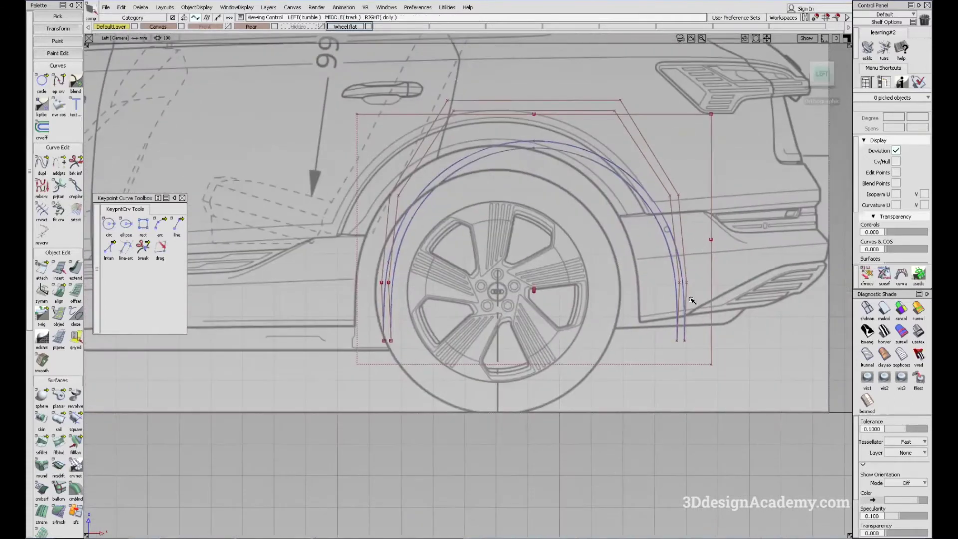
left_click(867, 309)
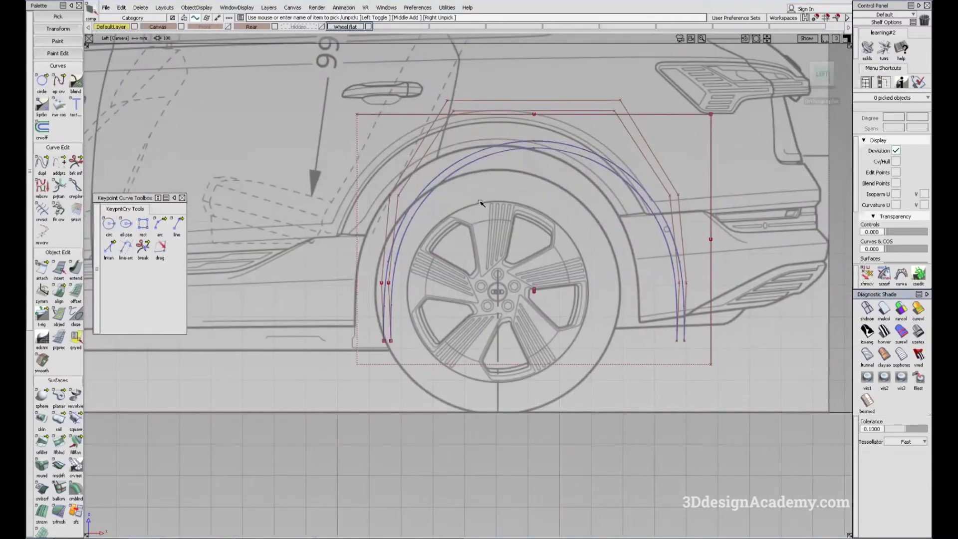
- Select all six mirrored rear wheel-arch objects and move them forward towards the rear wheel's centre
middle_click_drag(550, 229, 548, 224, "alt+shift")
left_click_drag(443, 58, 441, 138, "ctrl+shift")
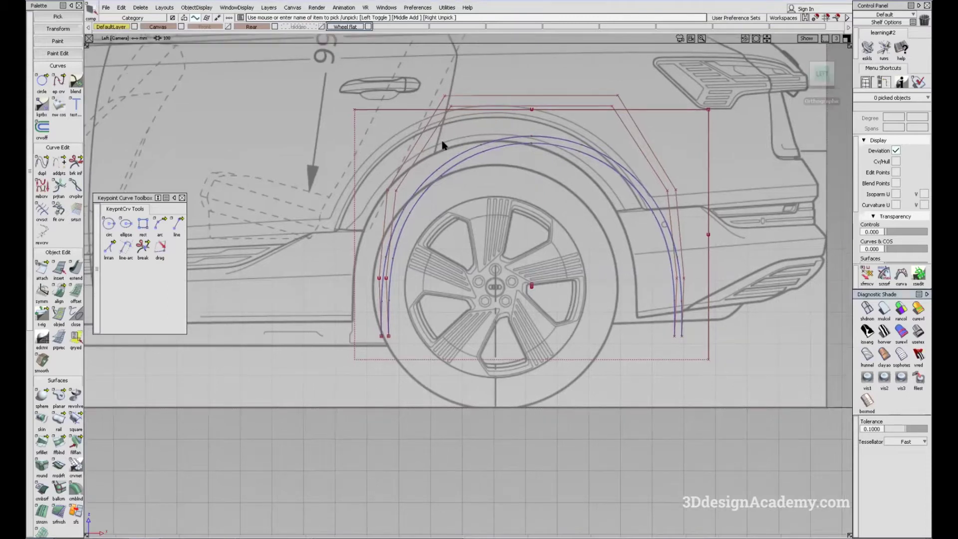
left_click_drag(394, 89, 775, 400)
middle_click_drag(575, 332, 578, 294, "ctrl+shift")
middle_click_drag(581, 297, 546, 308)
left_click_drag(596, 271, 602, 283, "alt+shift")
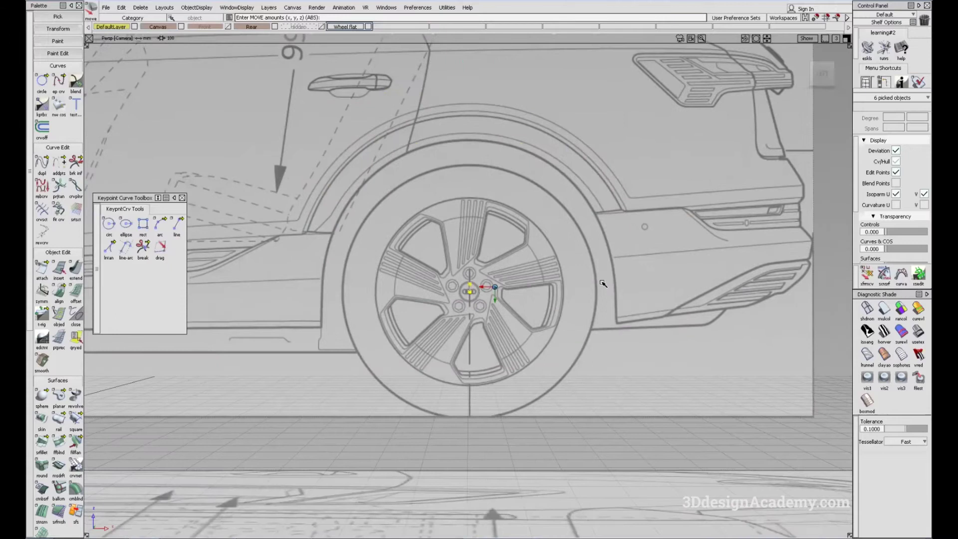
- Fine-tune the position of the rear wheel-arch objects in the left view so their centre matches the wheel hub, then deselect them
key("F6")
middle_click_drag(825, 291, 441, 277, "alt+shift")
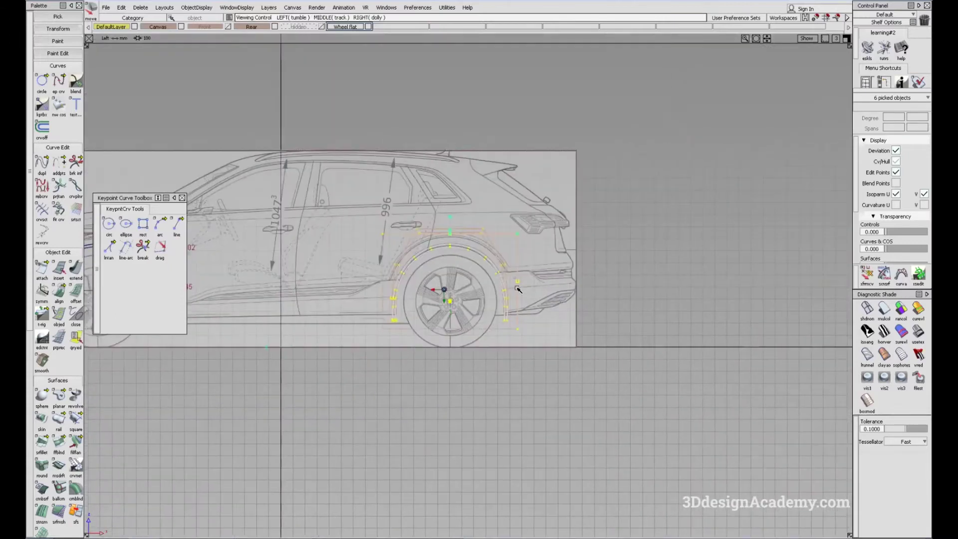
right_click_drag(517, 288, 521, 320, "alt+shift")
middle_click_drag(477, 355, 471, 256, "alt+shift")
left_click(472, 248, "alt+shift")
right_click_drag(471, 249, 498, 319, "alt+shift")
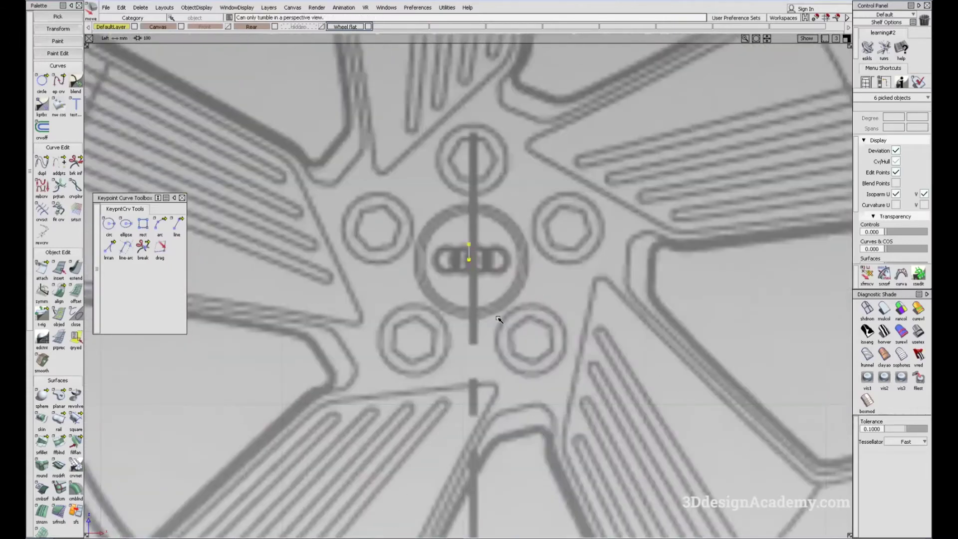
left_click_drag(498, 319, 503, 317)
right_click_drag(464, 332, 456, 273, "alt+shift")
middle_click_drag(456, 274, 457, 281, "alt+shift")
right_click_drag(546, 274, 573, 200, "alt+shift")
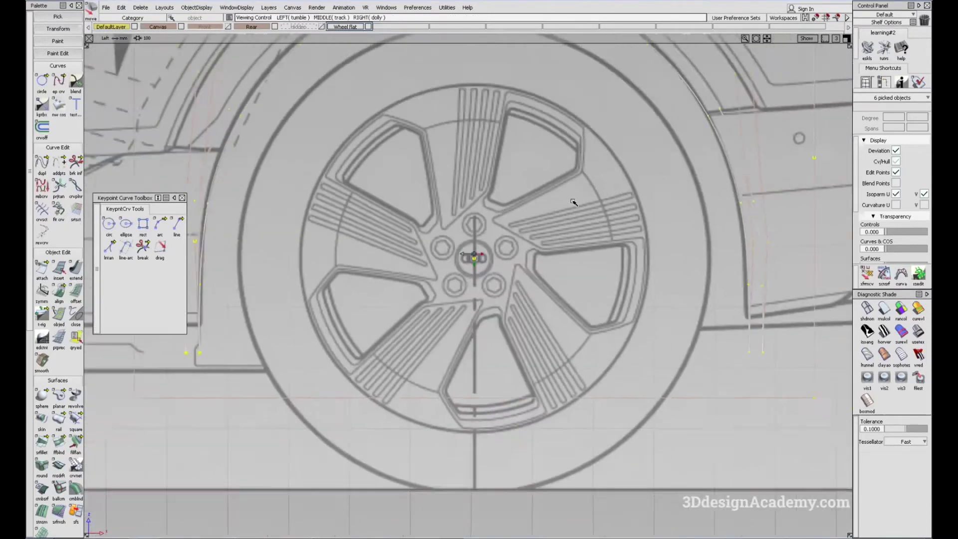
middle_click_drag(573, 201, 557, 266, "alt+shift")
right_click_drag(557, 267, 546, 238, "alt+shift")
left_click_drag(546, 238, 542, 223, "ctrl+shift")
middle_click_drag(473, 166, 492, 198, "alt+shift")
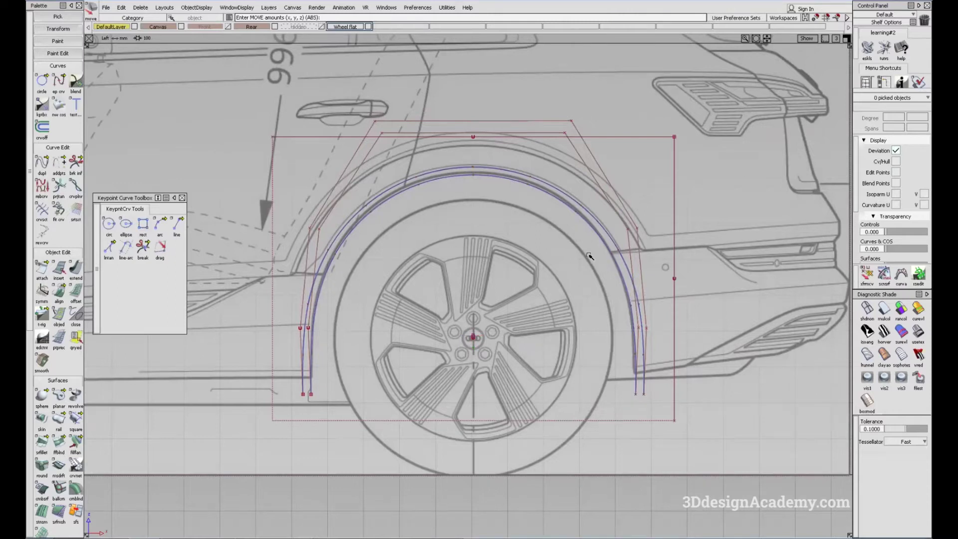
- Pick the two curves-on-surface on the rear wheel-arch surface and delete them
middle_click_drag(498, 183, 526, 194, "alt+shift")
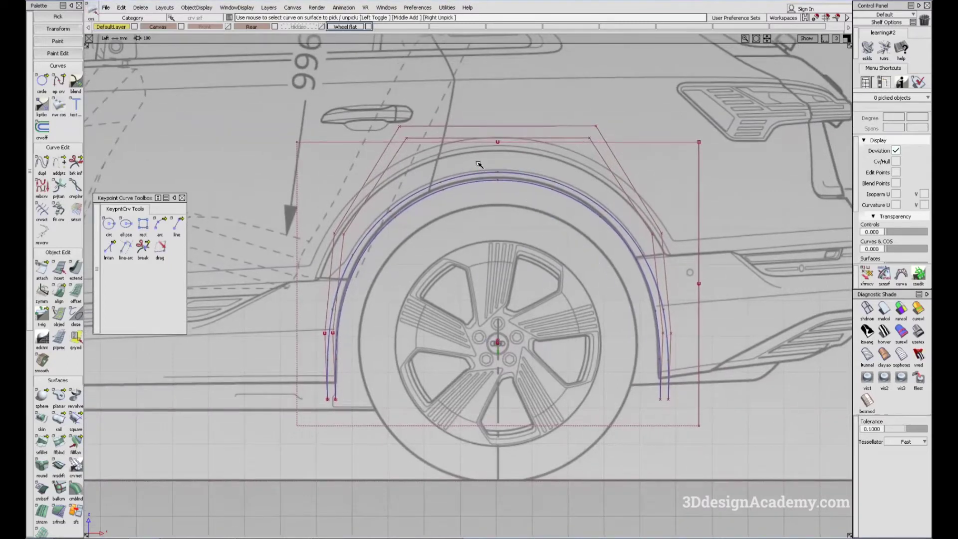
left_click(503, 200)
middle_click_drag(497, 214, 514, 202, "alt+shift")
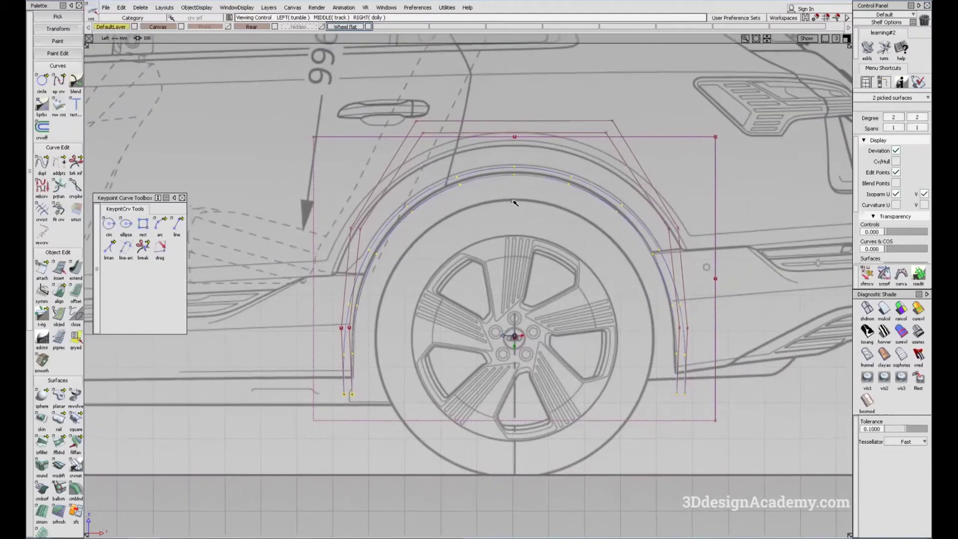
right_click_drag(514, 192, 417, 233, "alt+shift")
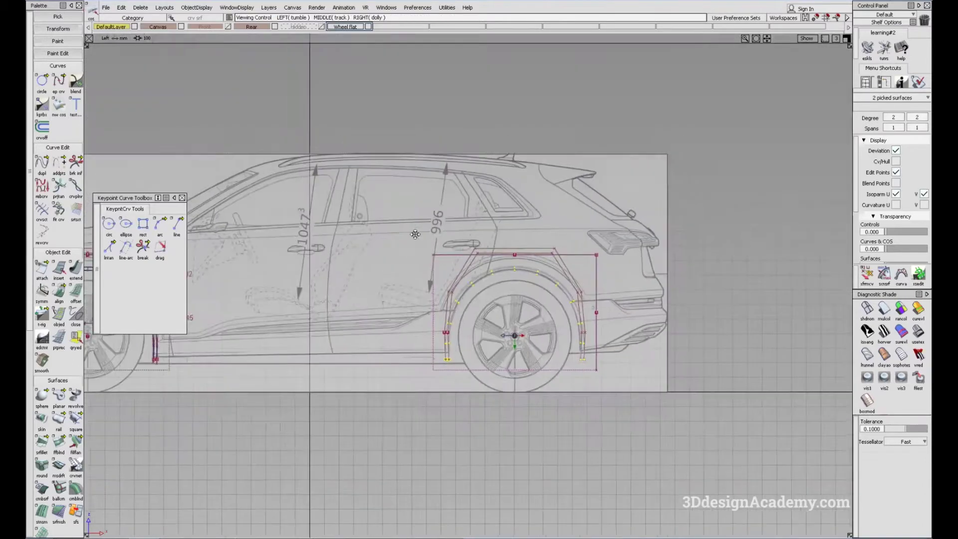
middle_click_drag(417, 233, 476, 218, "alt+shift")
middle_click_drag(728, 162, 490, 218, "alt+shift")
scroll(324, 270, "up", 5)
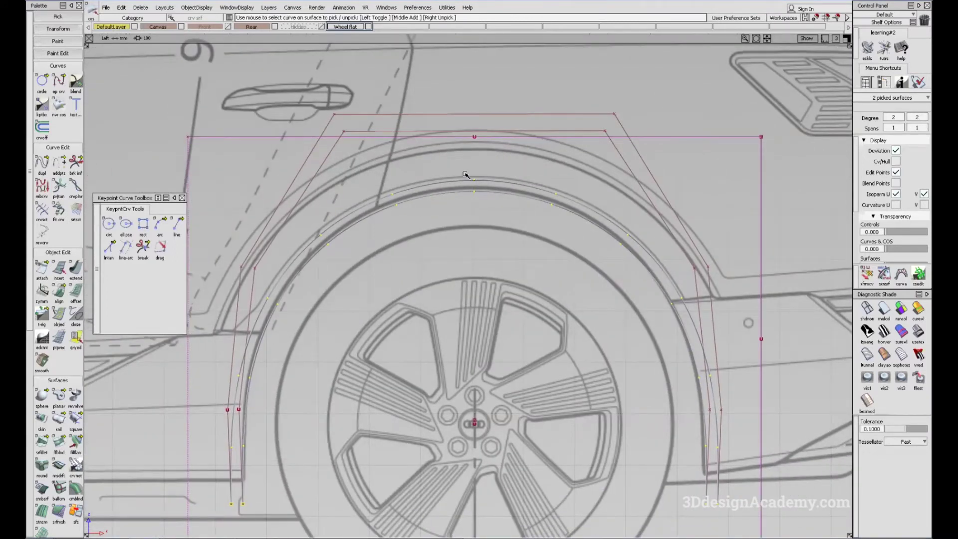
middle_click_drag(500, 226, 500, 200, "alt+shift")
left_click(512, 179)
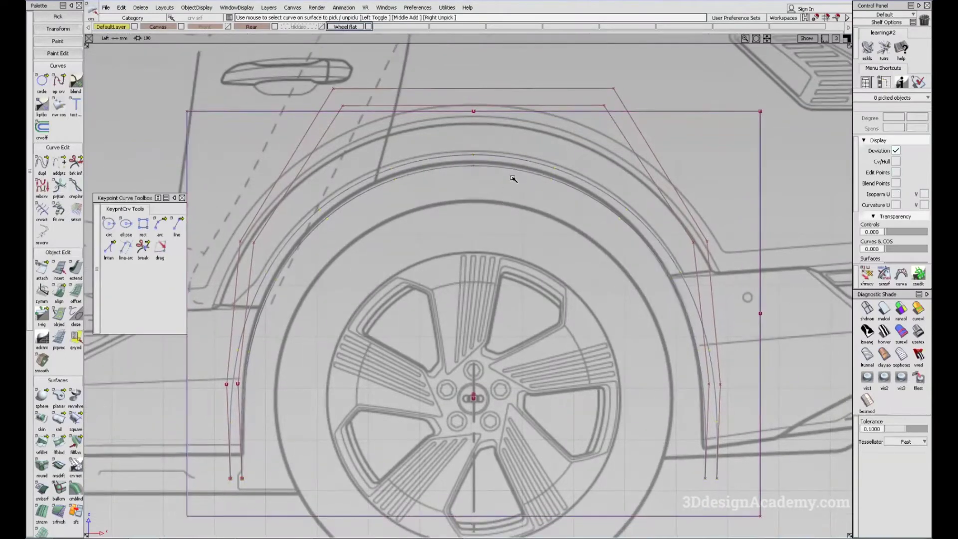
- Pick the two rear wheel-arch curves and nudge them slightly upward in the left view to follow the blueprint's arch, then deselect them
left_click_drag(389, 146, 436, 180, "ctrl+shift")
left_click_drag(462, 141, 503, 203)
left_click_drag(582, 271, 581, 229, "ctrl+shift")
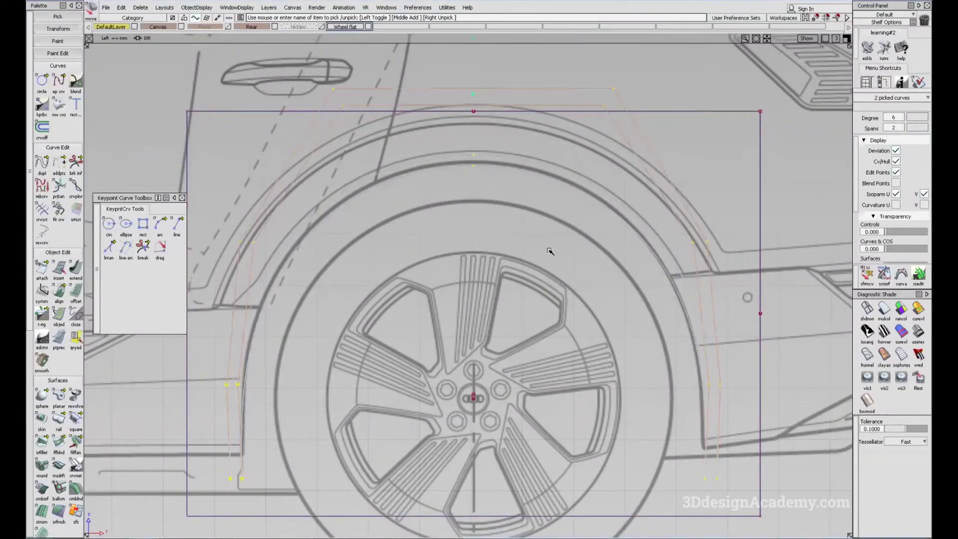
right_click_drag(549, 249, 549, 246)
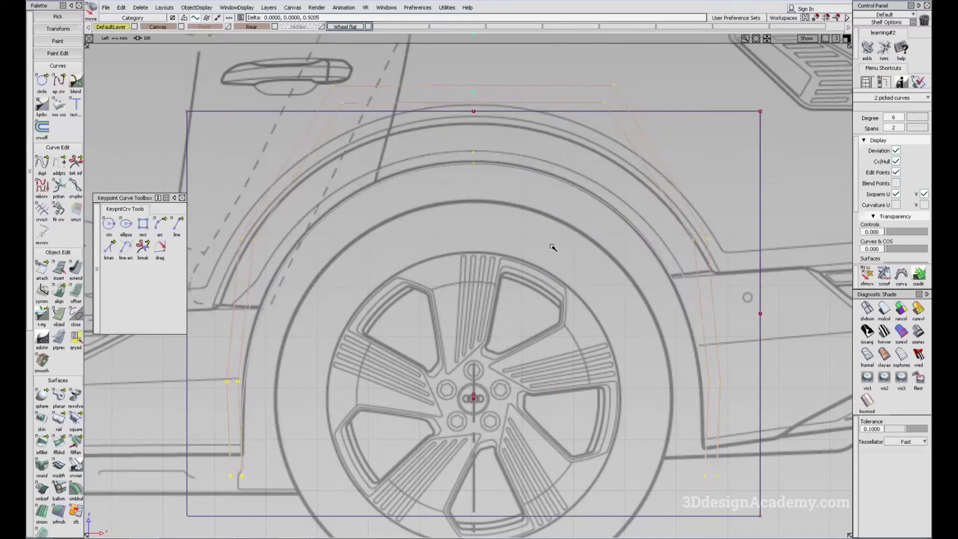
middle_click_drag(551, 244, 551, 241)
key("ctrl+z")
right_click_drag(553, 259, 554, 256)
key("ctrl+z")
middle_click_drag(547, 233, 551, 240)
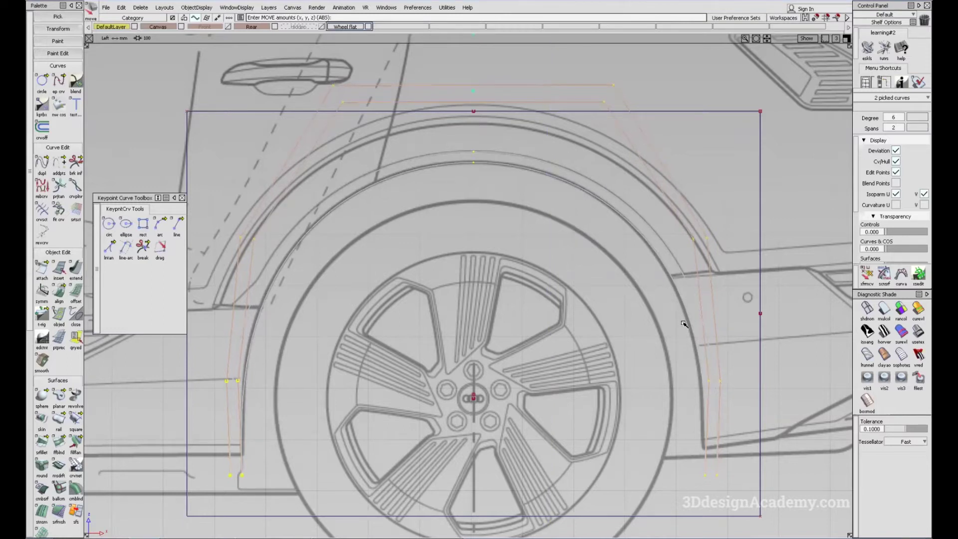
middle_click_drag(164, 439, 181, 367, "alt+shift")
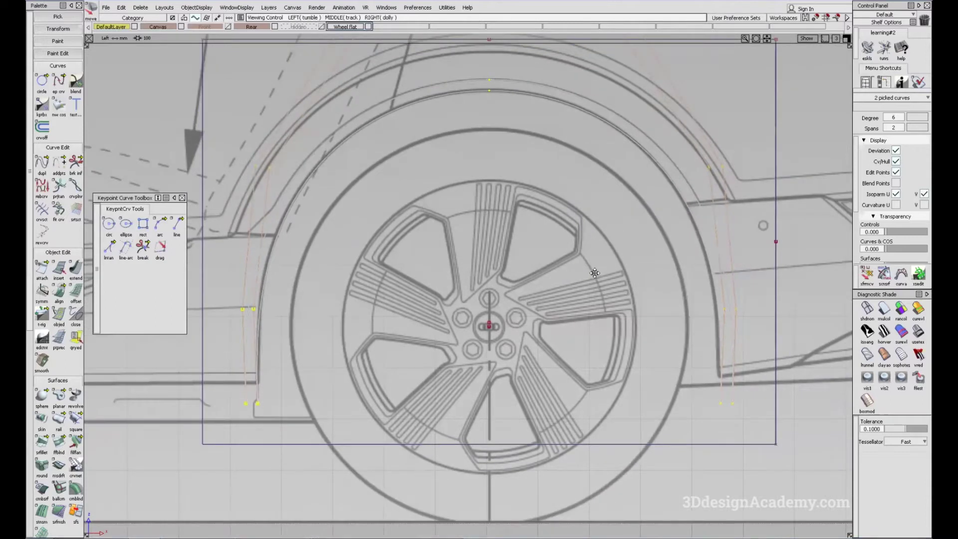
middle_click_drag(542, 231, 529, 285, "alt+shift")
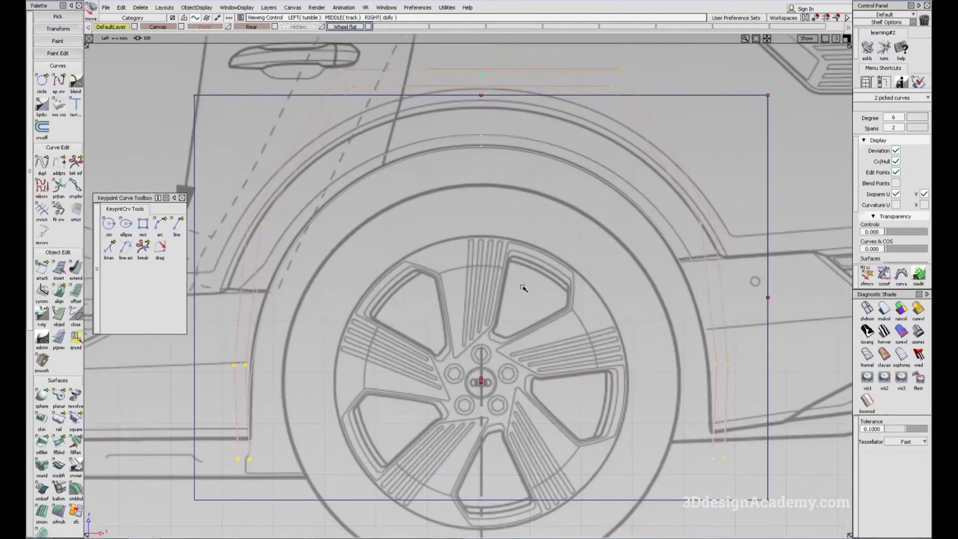
left_click_drag(542, 356, 522, 256, "ctrl+shift")
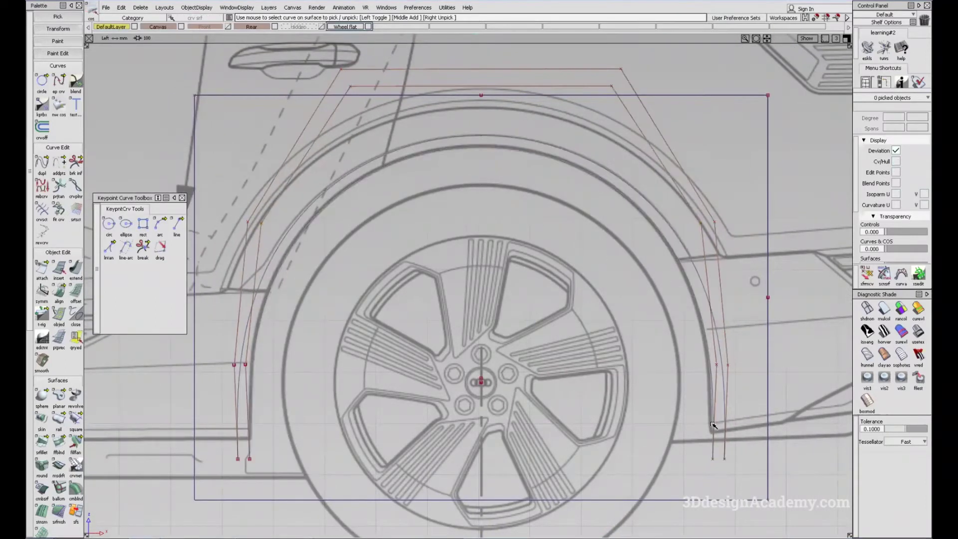
- Examine how the two rear arch curves fit the blueprint arch, including their lower ends
right_click_drag(599, 306, 537, 293, "alt+shift")
middle_click_drag(537, 293, 545, 299, "alt+shift")
left_click_drag(359, 313, 345, 241, "ctrl+shift")
middle_click_drag(338, 250, 339, 254, "alt+shift")
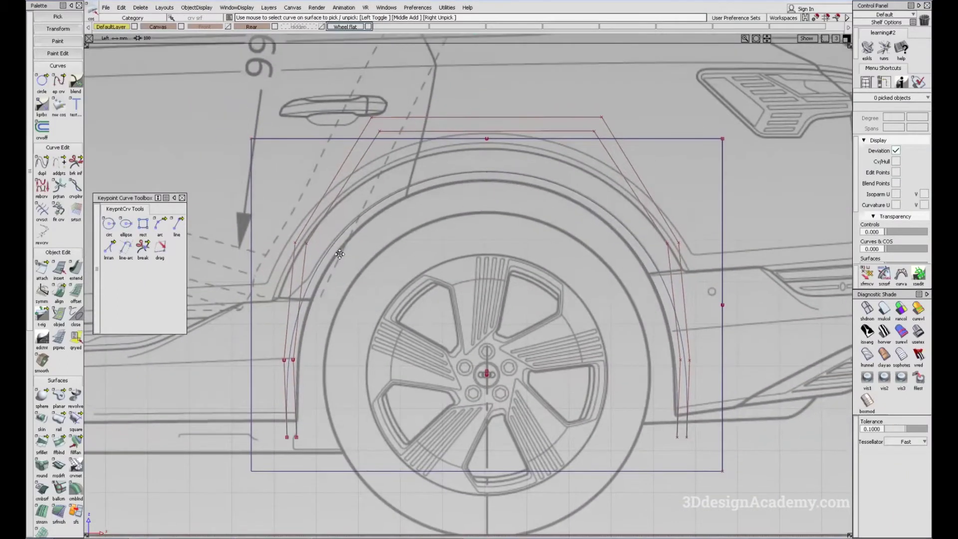
left_click_drag(377, 130, 441, 184, "ctrl+shift")
left_click_drag(528, 181, 590, 213)
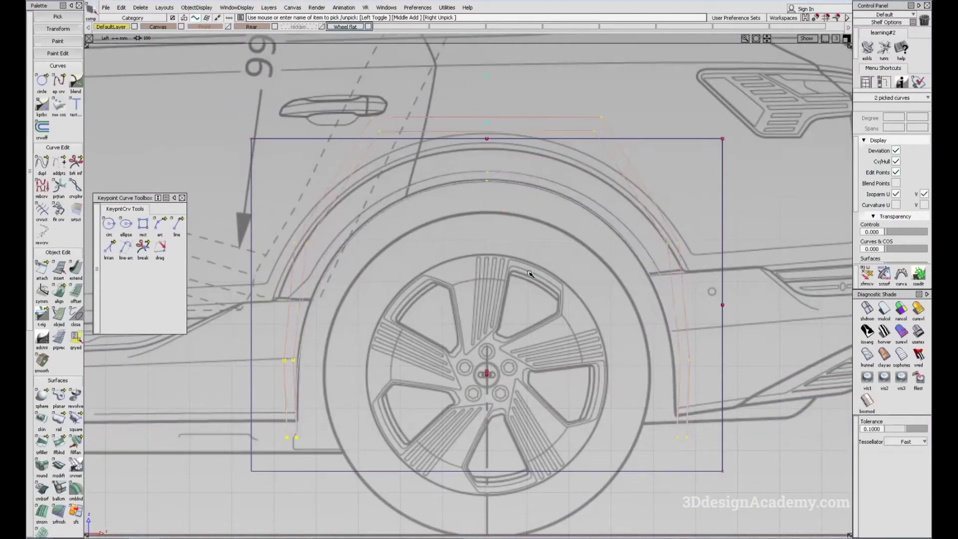
left_click_drag(512, 300, 485, 235, "ctrl+shift")
middle_click_drag(483, 267, 463, 241, "alt+shift")
left_click_drag(500, 318, 467, 239, "ctrl+shift")
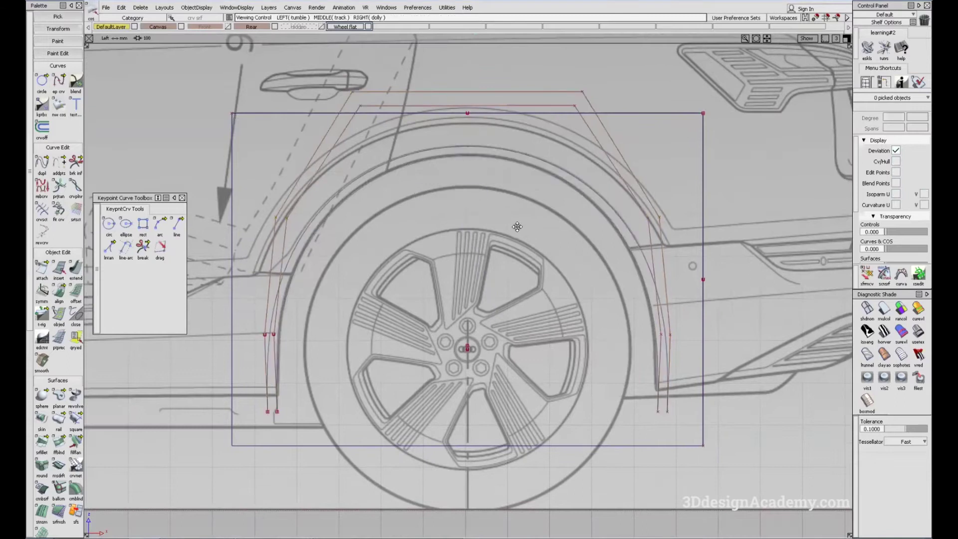
middle_click_drag(516, 227, 490, 207, "alt+shift")
scroll(55, 449, "down", 3)
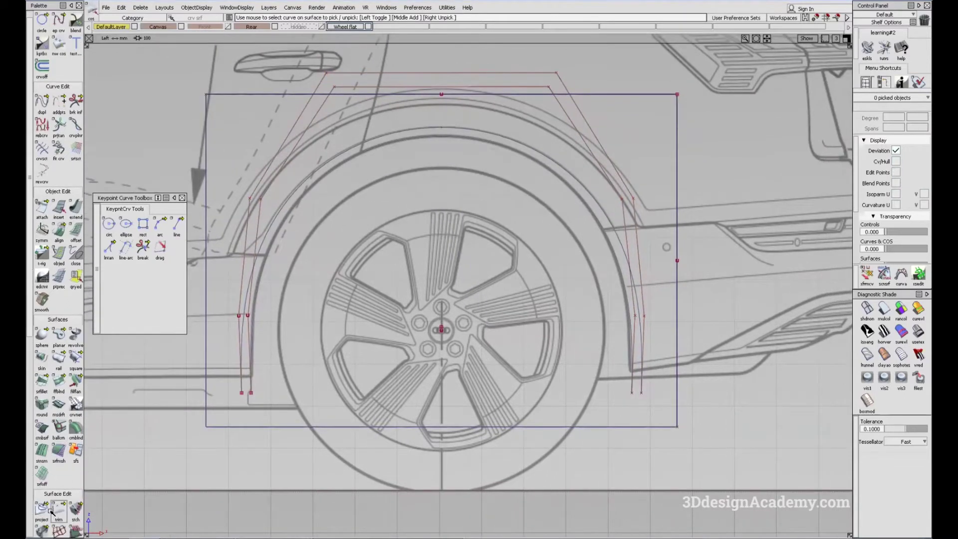
left_click(42, 509)
key("F8")
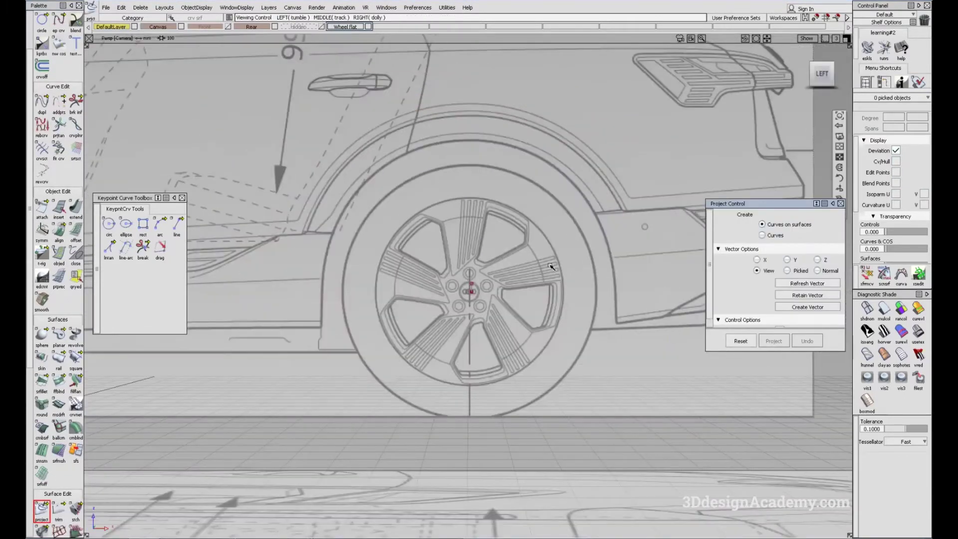
left_click_drag(552, 265, 588, 375, "alt+shift")
right_click_drag(588, 374, 522, 349, "alt+shift")
- Move the two rear arch curves inboard along Y by about 240 mm in the top view, then deselect them
key("Escape")
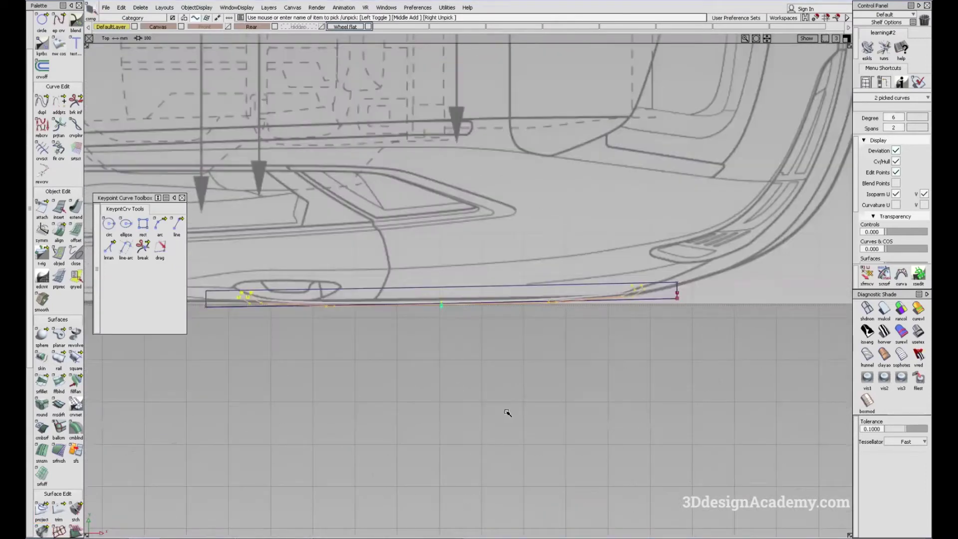
left_click_drag(507, 412, 509, 277)
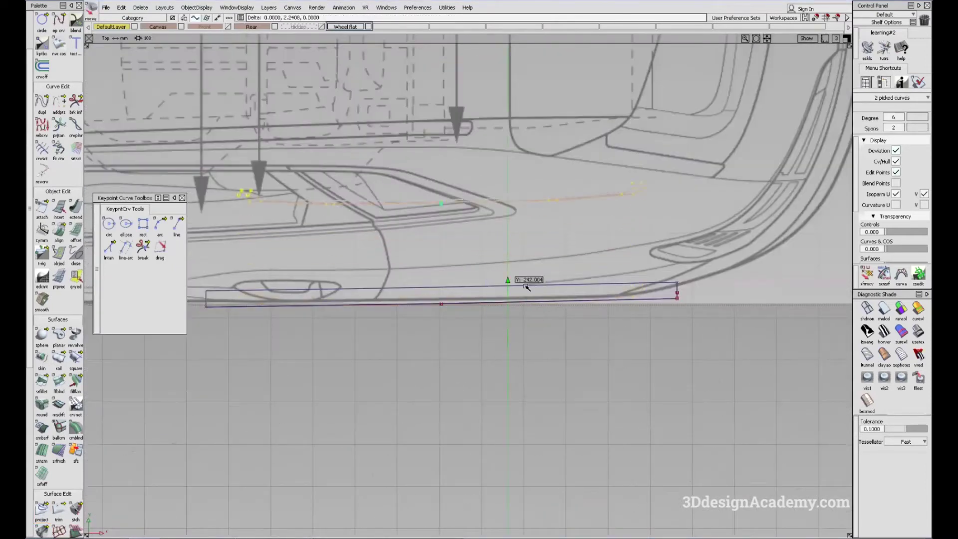
middle_click_drag(203, 305, 271, 295, "alt+shift")
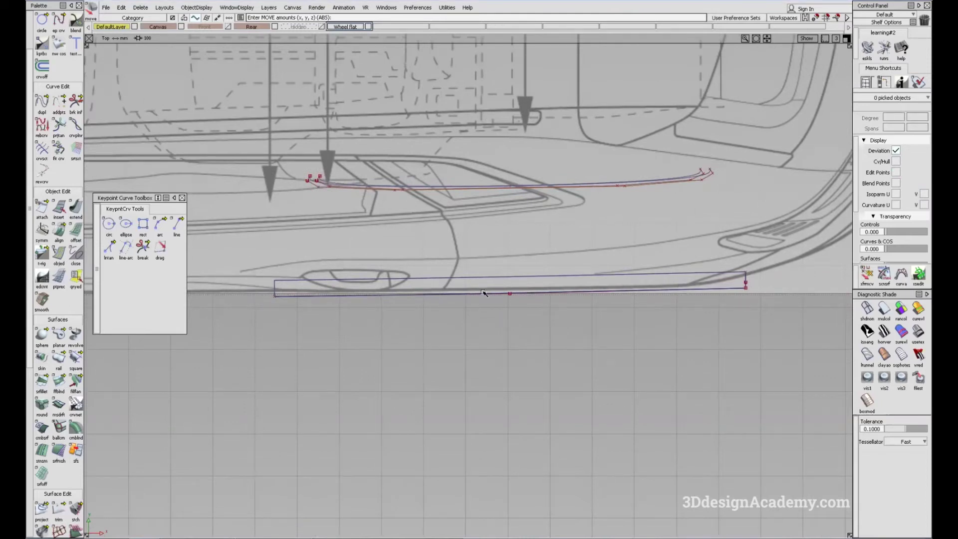
key("Escape")
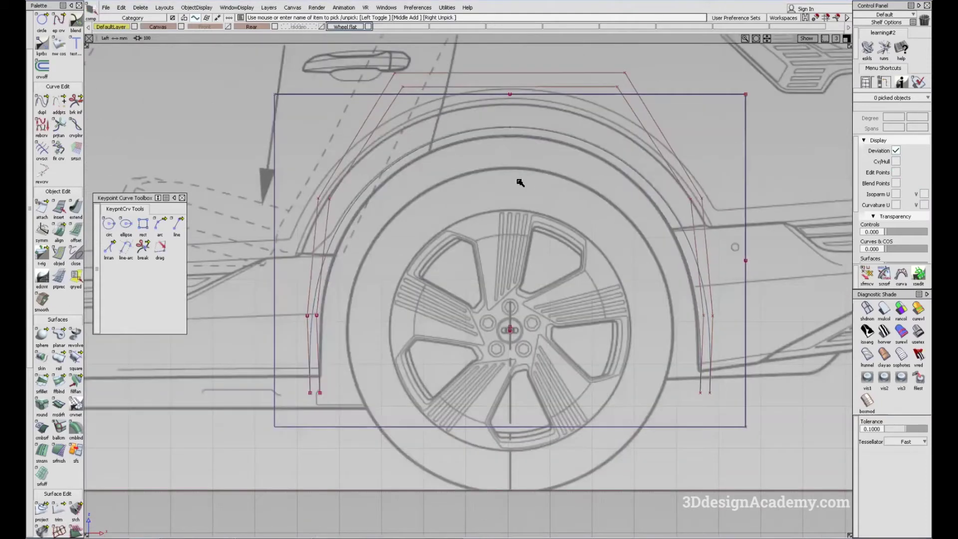
- Project the two rear arch curves onto the existing wheel-arch surface in the left view as curves-on-surface
middle_click_drag(514, 186, 475, 213, "alt+shift")
right_click_drag(476, 213, 464, 60, "ctrl+shift")
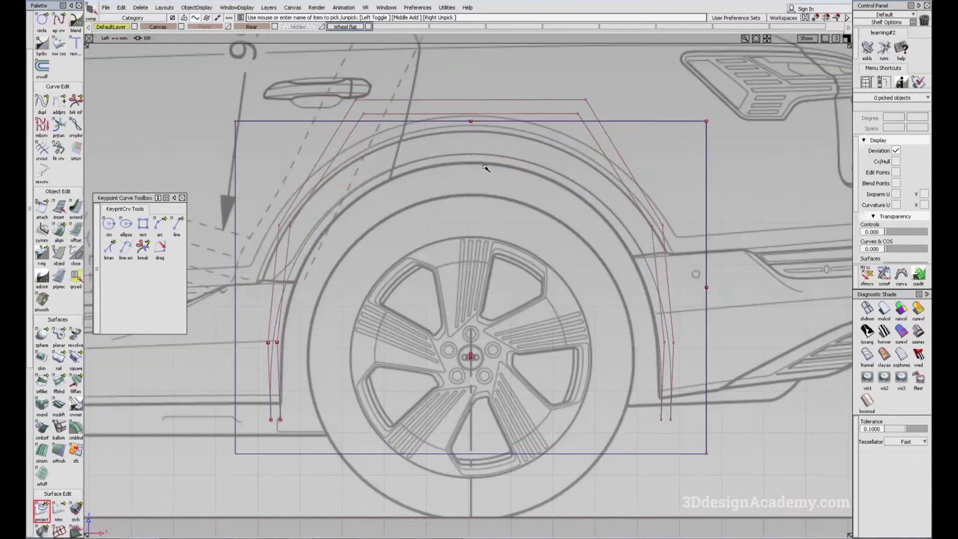
left_click(489, 121)
key("space")
left_click_drag(491, 150, 509, 202)
key("Return")
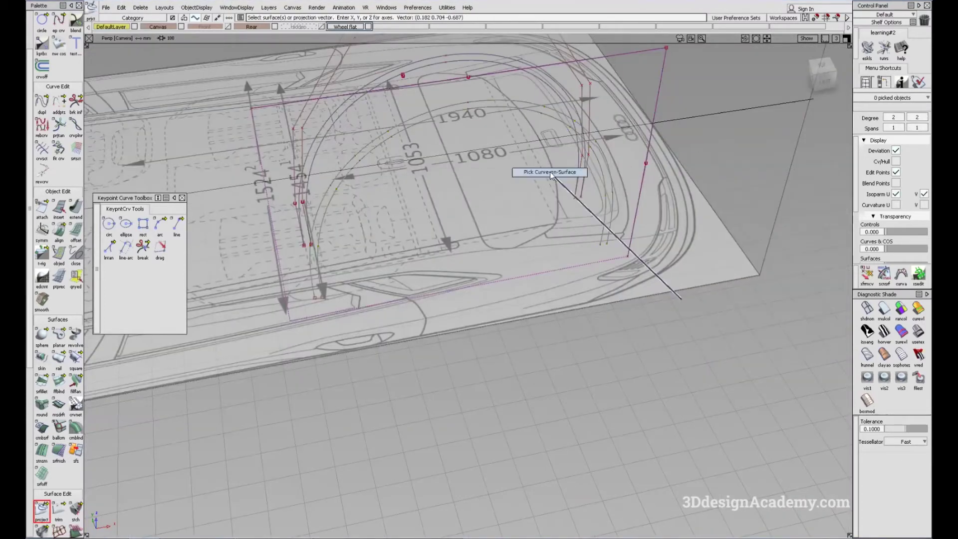
- Pick the existing rear wheel-arch surface in the perspective view and delete it, keeping its generation and rail curves
left_click(550, 173)
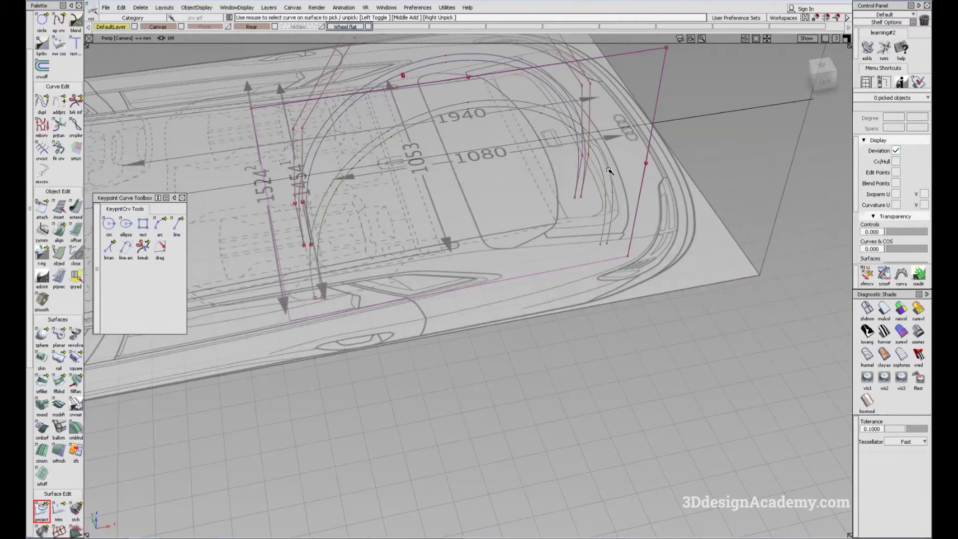
key("F5")
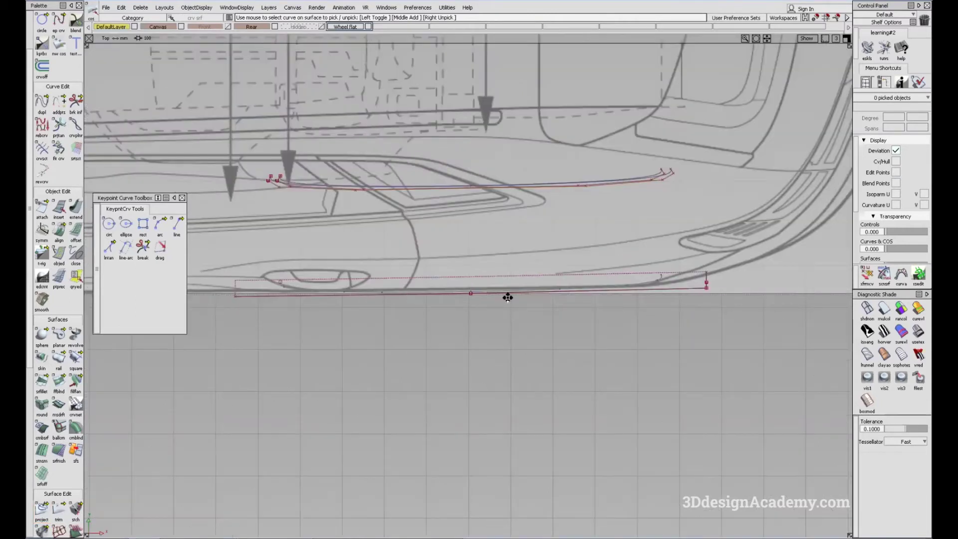
middle_click_drag(507, 297, 542, 299, "alt+shift")
left_click_drag(549, 368, 530, 220, "ctrl+shift")
key("F8")
left_click_drag(557, 83, 481, 145)
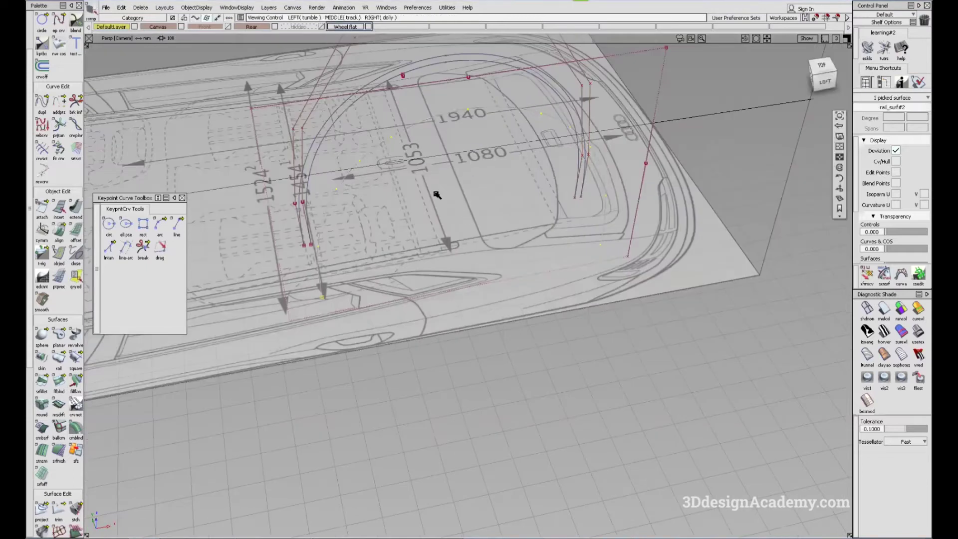
left_click_drag(435, 193, 480, 177, "alt+shift")
left_click(602, 115)
left_click_drag(545, 177, 477, 197, "alt+shift")
- Rebuild the rear wheel-arch surface as a Rail with one generation curve, one rail curve and Parallel sweep mode, using the side and top curves
double_click(60, 360)
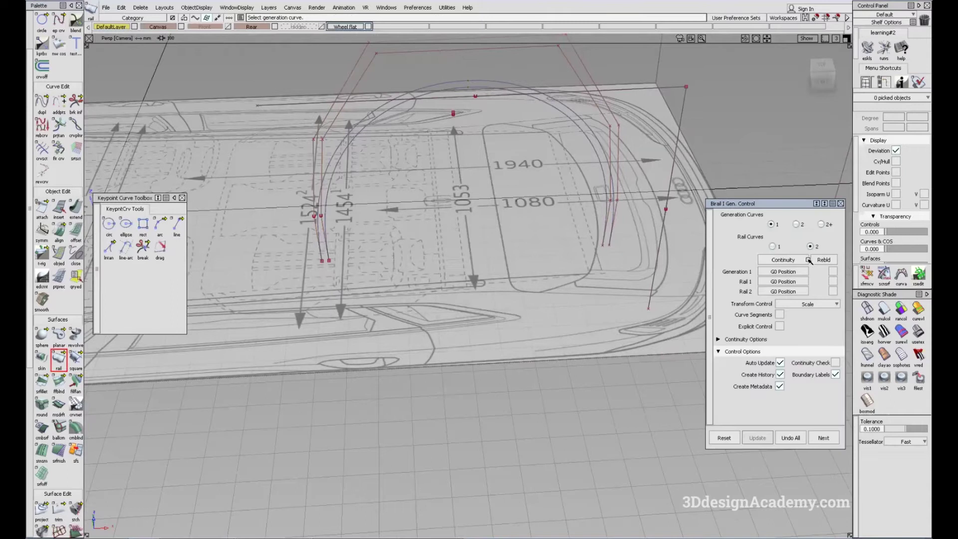
left_click(772, 247)
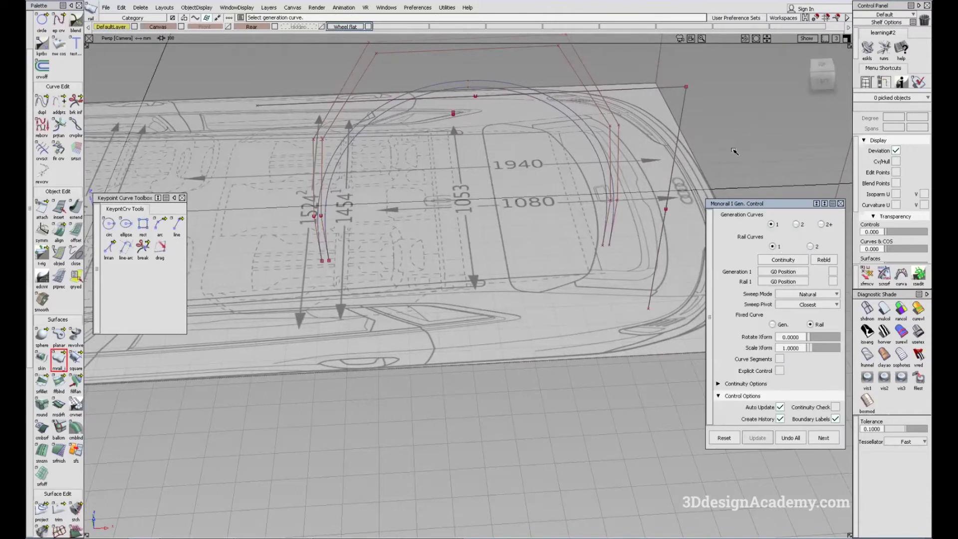
left_click(832, 292)
left_click(806, 315)
left_click(680, 118)
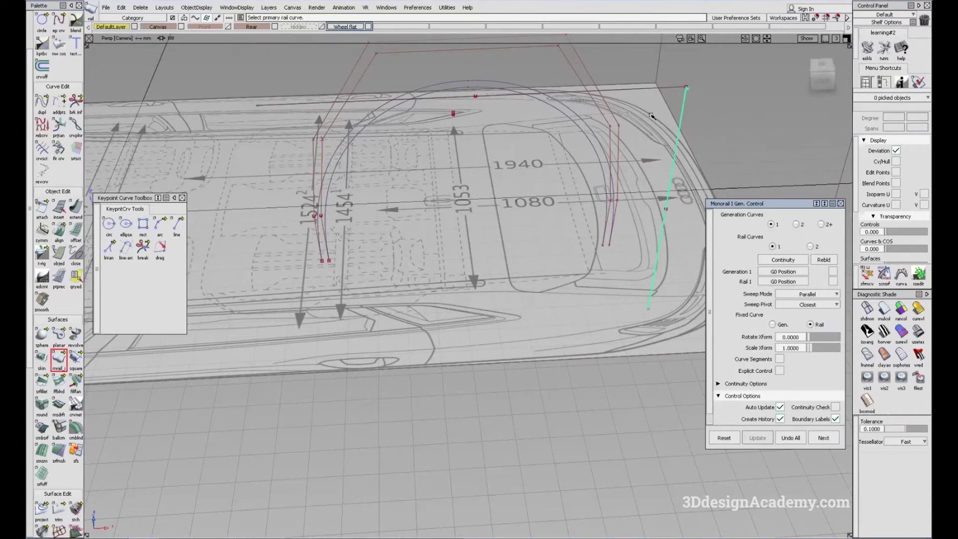
left_click(617, 89)
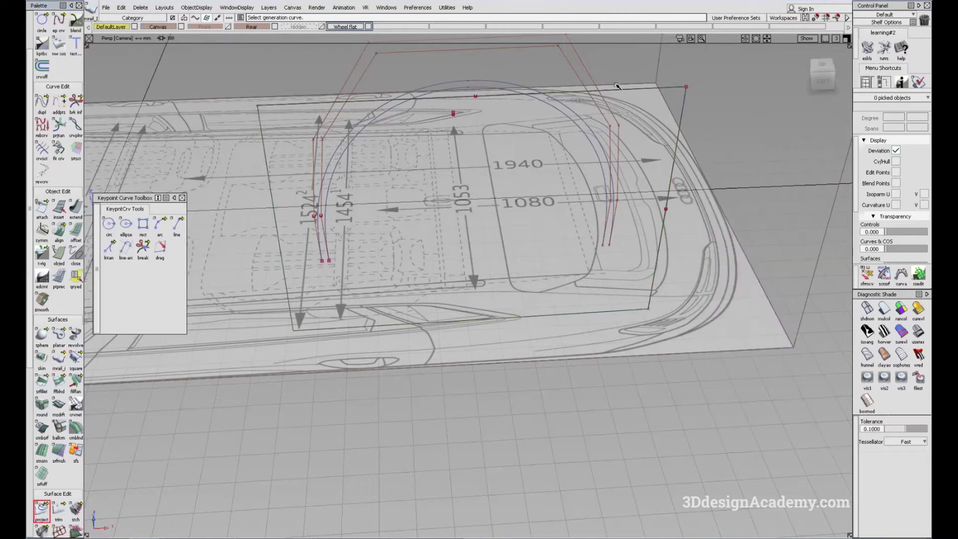
- Project the two rear arch curves along the left view onto the rebuilt surface as curves-on-surface
right_click_drag(617, 86, 568, 211, "ctrl+shift")
left_click(823, 82)
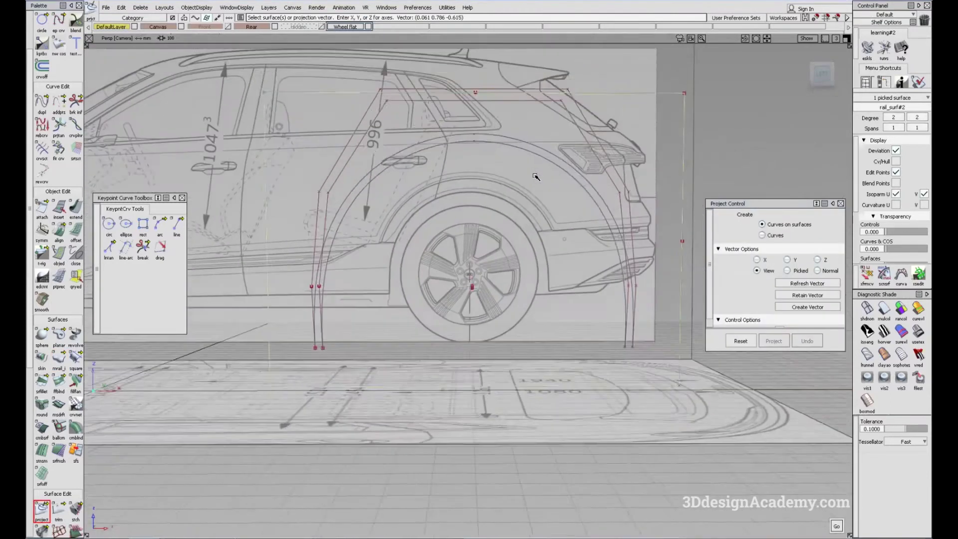
left_click(529, 174)
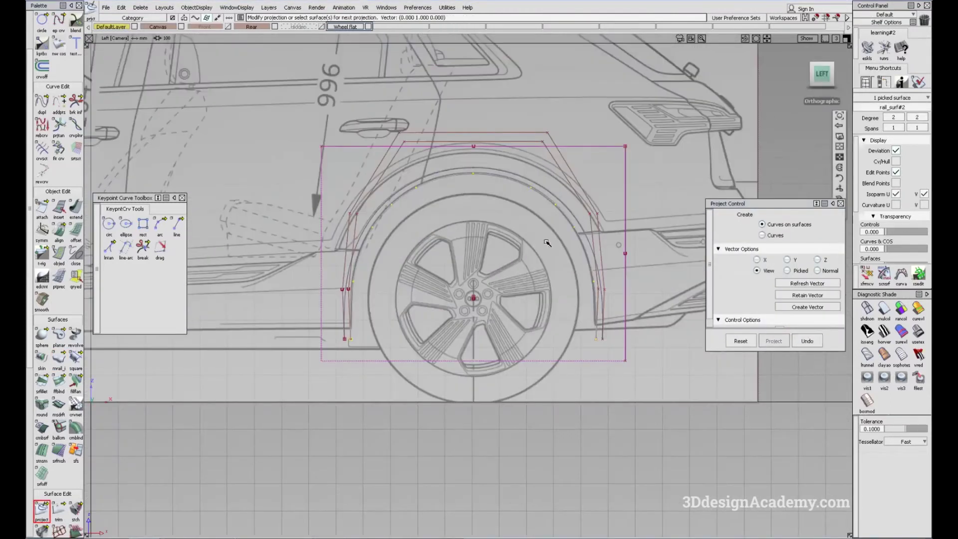
- Move the generation and rail curves of the rear wheel-arch surface together in the top view to line up with the body side
left_click_drag(547, 242, 528, 336, "alt+shift")
right_click_drag(545, 259, 519, 357, "ctrl+shift")
key("F5")
middle_click_drag(596, 330, 506, 371, "alt+shift")
left_click_drag(567, 327, 666, 394, "ctrl+shift")
middle_click_drag(557, 359, 678, 350, "alt+shift")
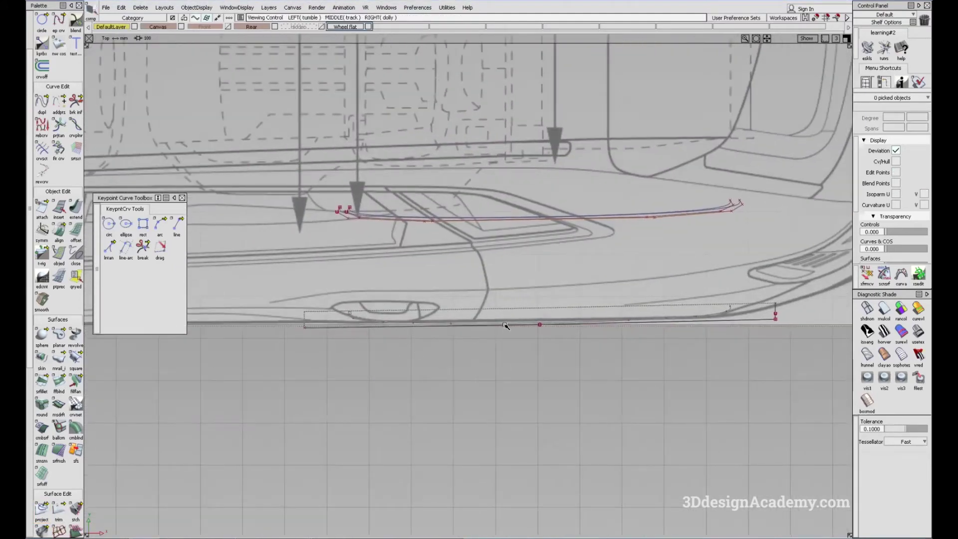
left_click_drag(762, 298, 784, 323)
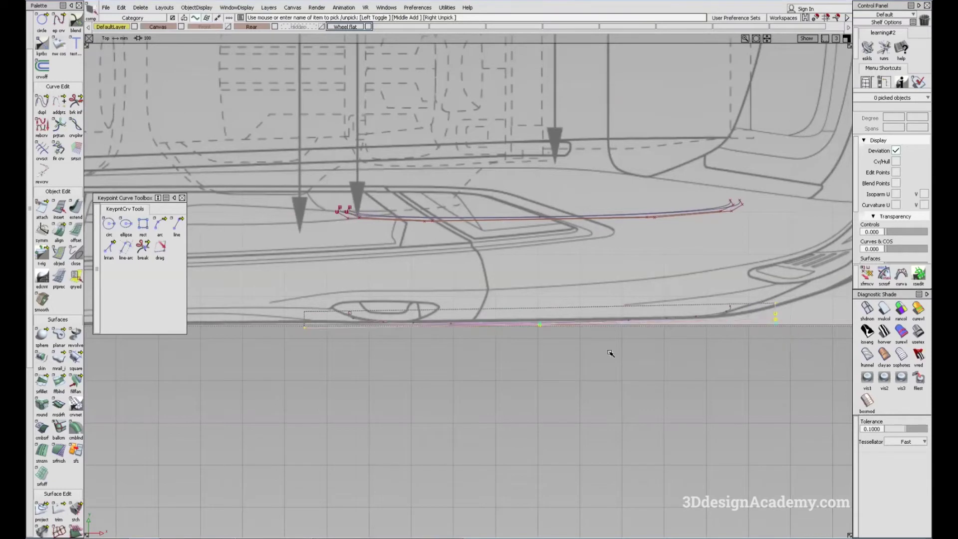
middle_click_drag(545, 427, 568, 387, "ctrl+shift")
right_click_drag(573, 415, 573, 414)
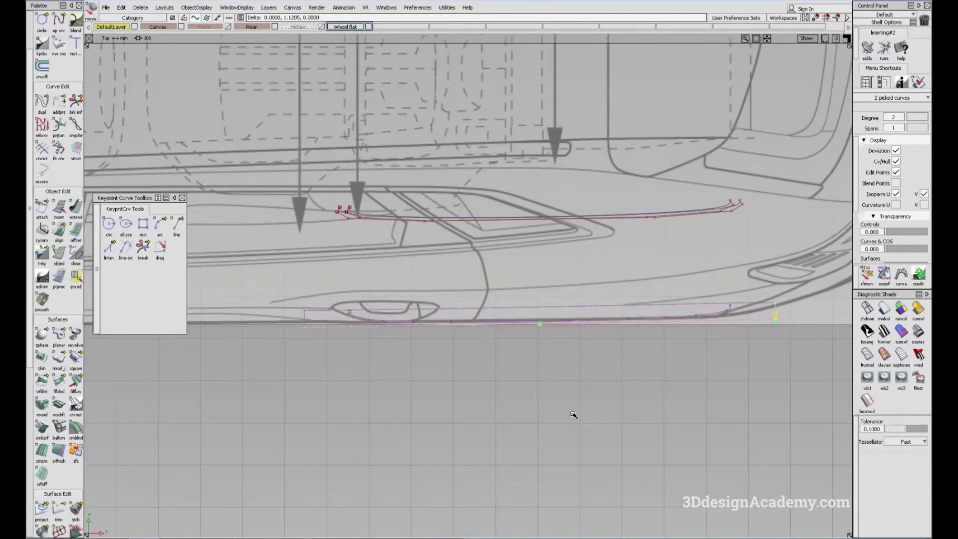
left_click_drag(573, 414, 573, 414)
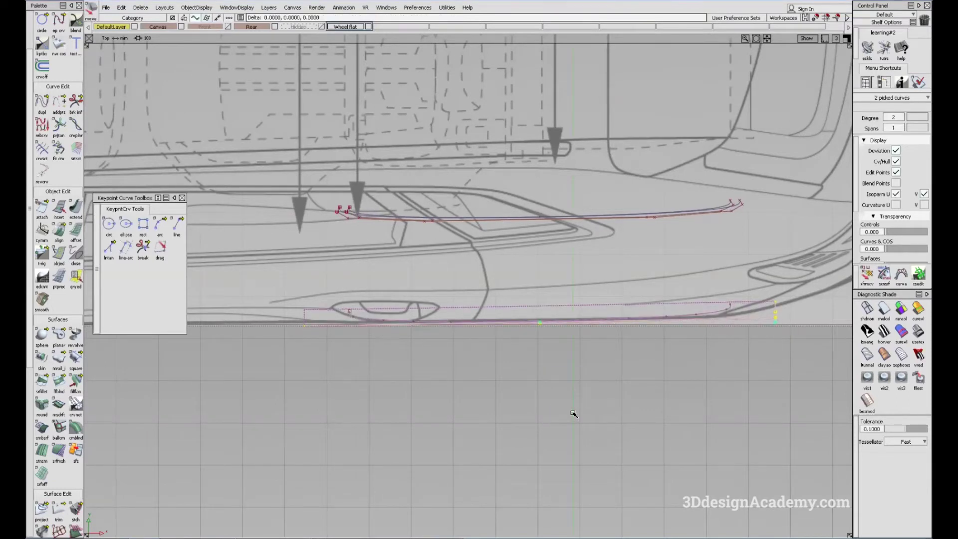
- Assign the rear wheel-arch curves and surface to DefaultLayer, make that layer active and hide the Wheel flat layer
right_click_drag(556, 381, 250, 399, "alt+shift")
middle_click_drag(225, 411, 487, 425, "alt+shift")
left_click_drag(406, 201, 456, 251, "ctrl+shift")
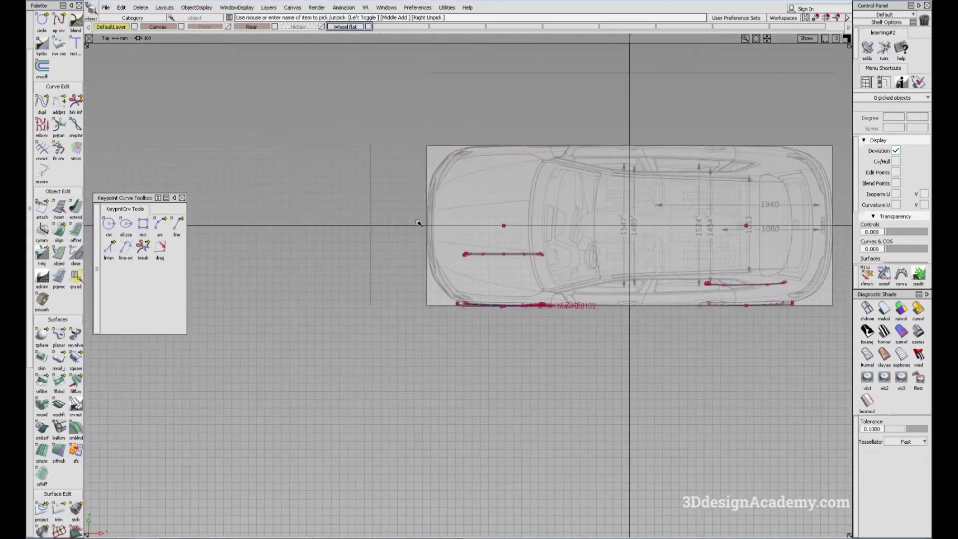
key("F8")
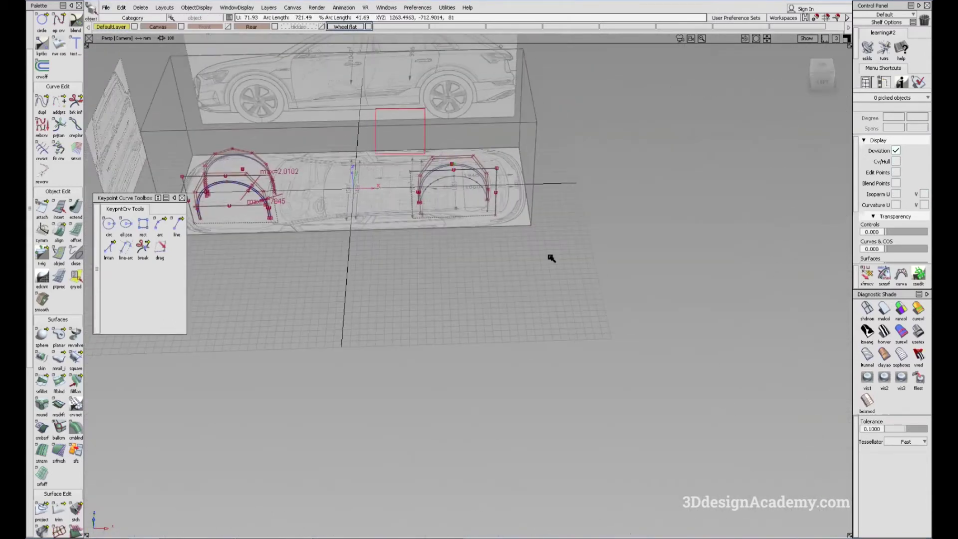
left_click_drag(375, 108, 643, 282)
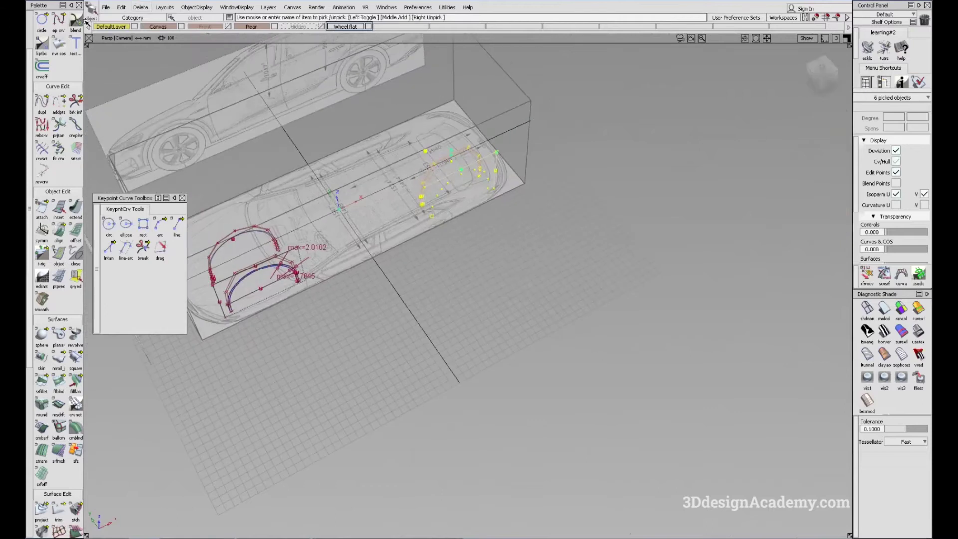
left_click_drag(124, 28, 122, 37)
left_click(122, 27)
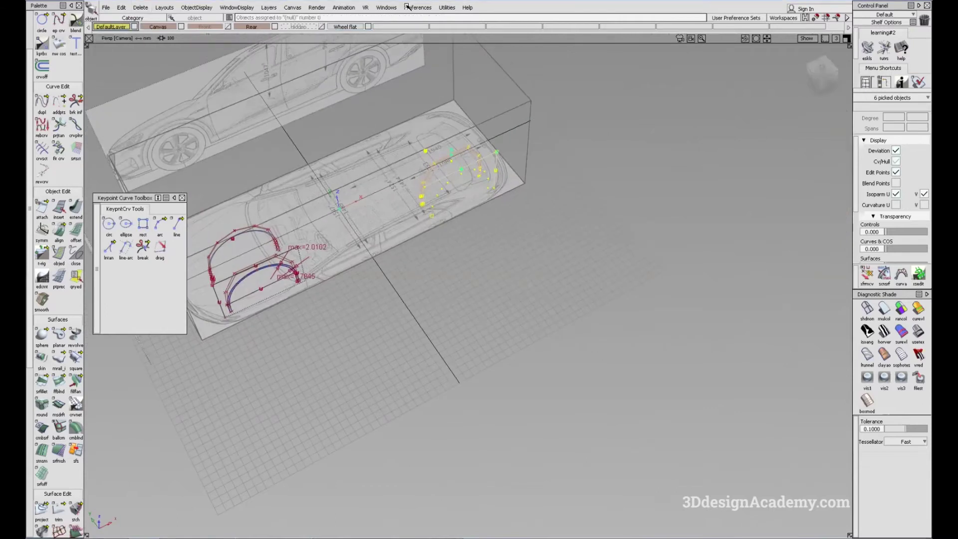
left_click(368, 27)
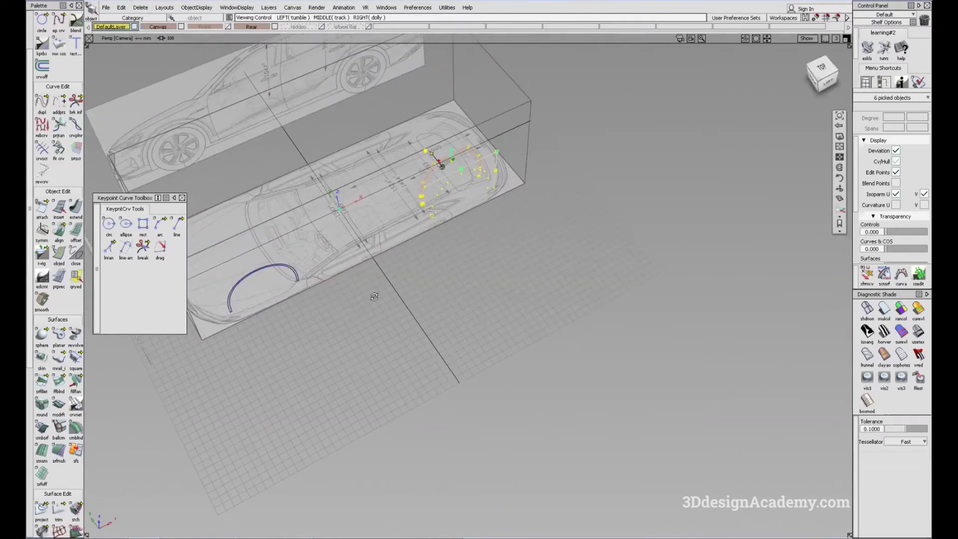
- Pick the skin surface still showing at the front wheel arch and assign it to the Wheel flat layer
left_click_drag(375, 297, 265, 267, "alt+shift")
left_click_drag(265, 267, 241, 183, "ctrl+shift")
left_click(241, 211)
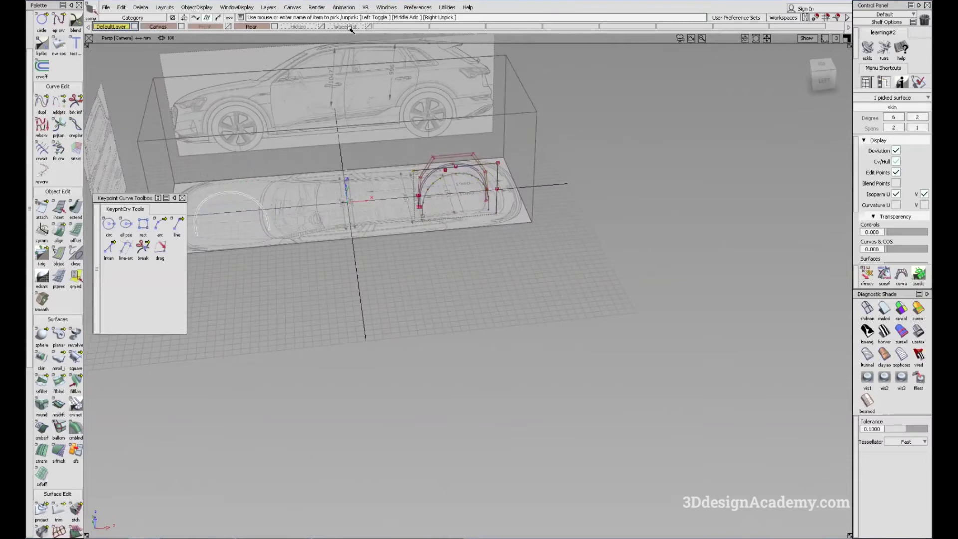
left_click_drag(349, 29, 353, 37)
- Draw a short straight edit-point curve from the lower rear end of the projected arch curve as a reference
left_click_drag(419, 127, 504, 213, "alt+shift")
right_click_drag(503, 214, 559, 217, "alt+shift")
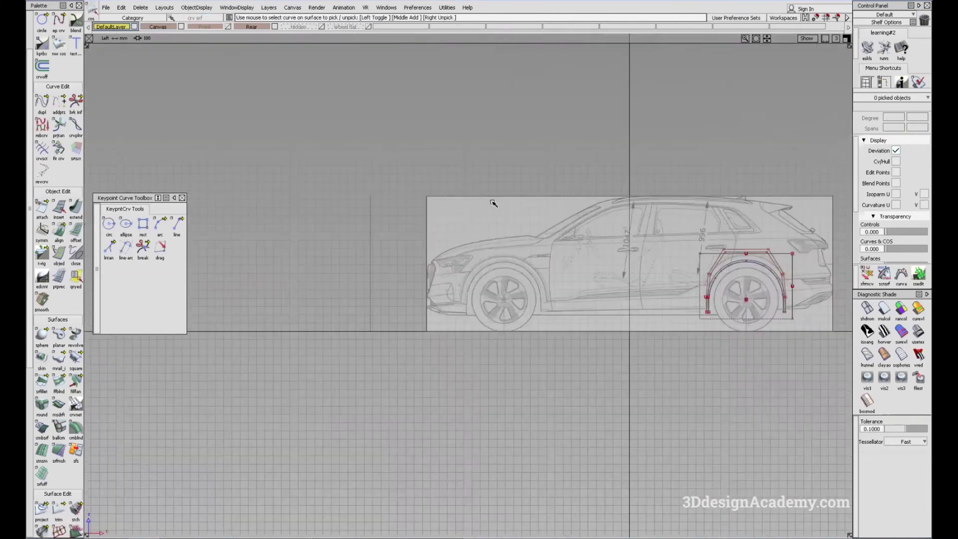
key("F7")
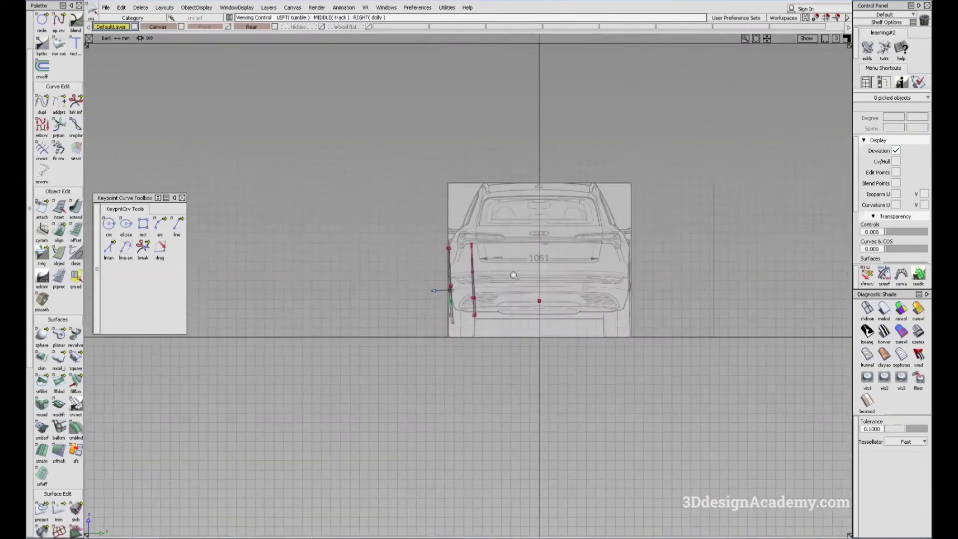
scroll(452, 285, "up", 5)
scroll(459, 249, "up", 5)
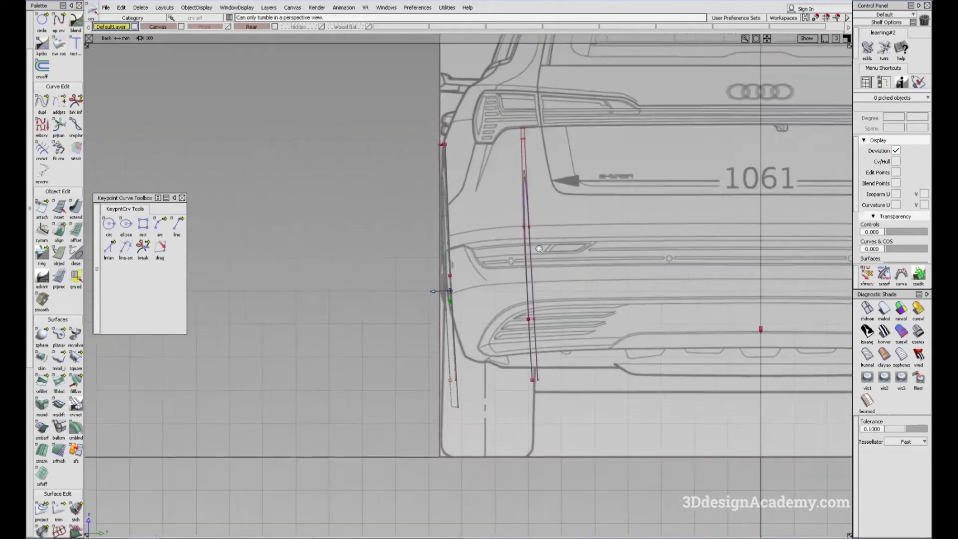
middle_click_drag(481, 346, 500, 516, "alt+shift")
middle_click_drag(502, 297, 505, 334, "alt+shift")
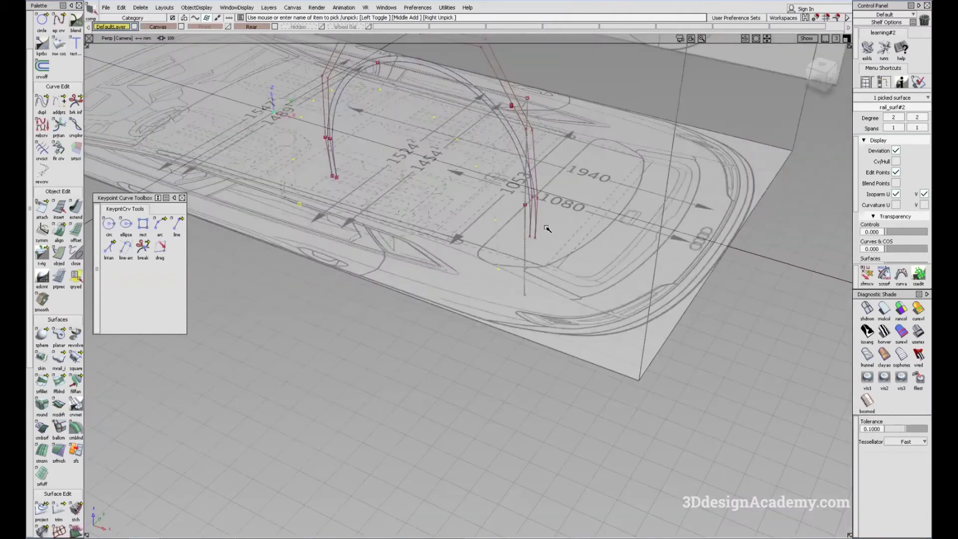
left_click(59, 22)
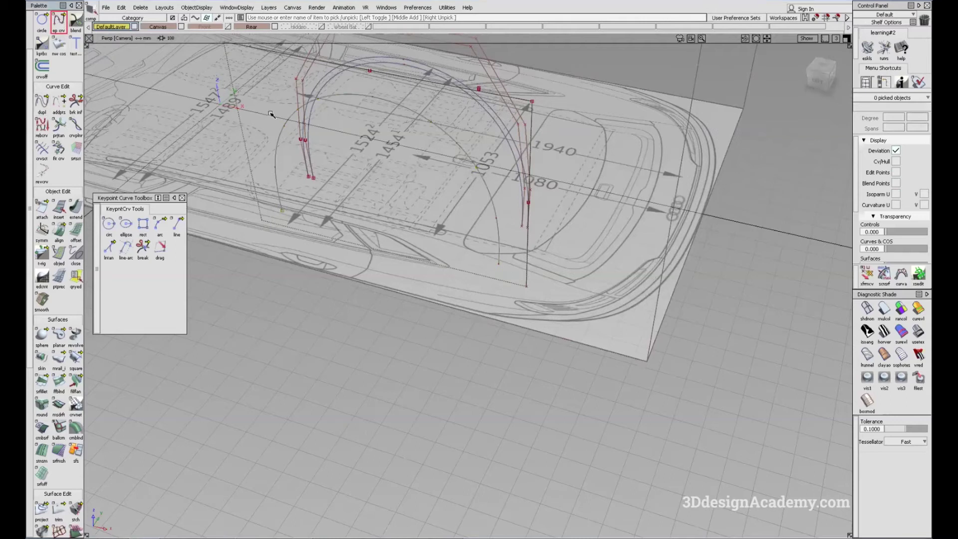
left_click(498, 263)
left_click(543, 267)
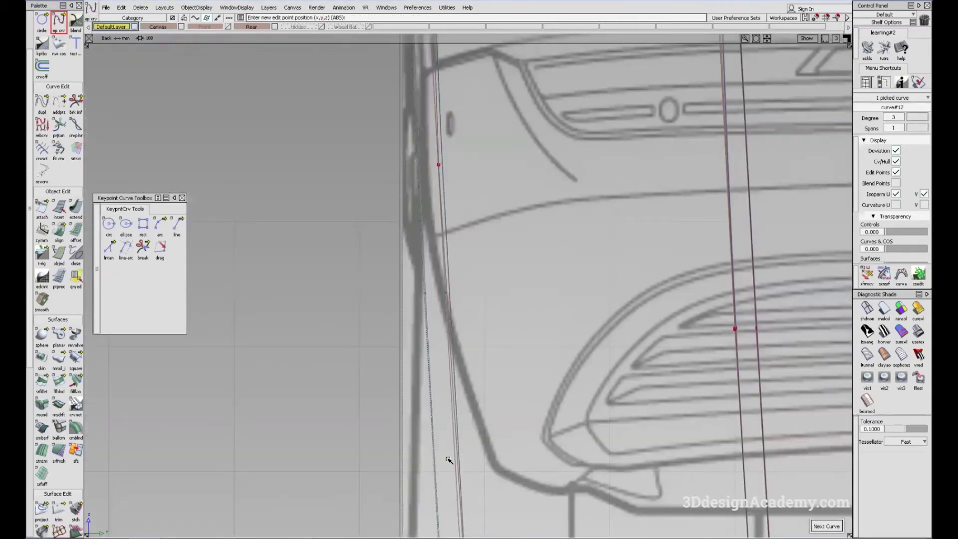
- Stretch the side generation curve of the rear arch surface in the back view towards the blueprint's body outline
middle_click_drag(474, 140, 506, 313, "alt+shift")
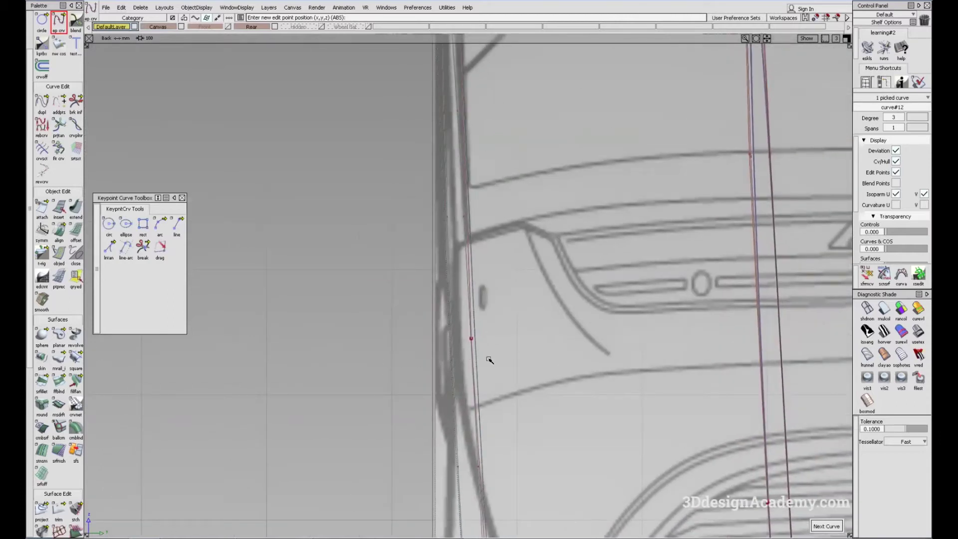
middle_click_drag(558, 344, 549, 291, "alt+shift")
right_click_drag(549, 291, 518, 297, "alt+shift")
middle_click_drag(507, 307, 506, 293, "alt+shift")
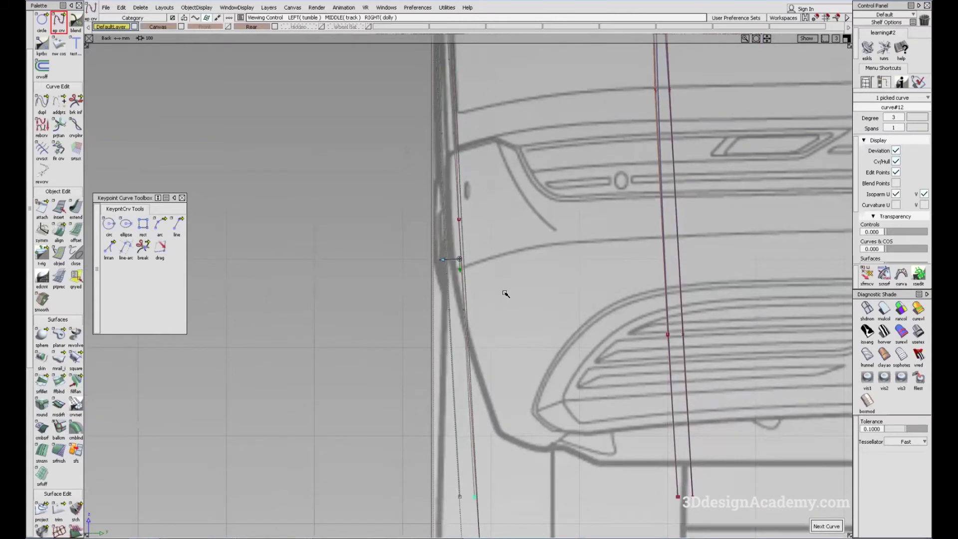
middle_click_drag(504, 125, 521, 331, "alt+shift")
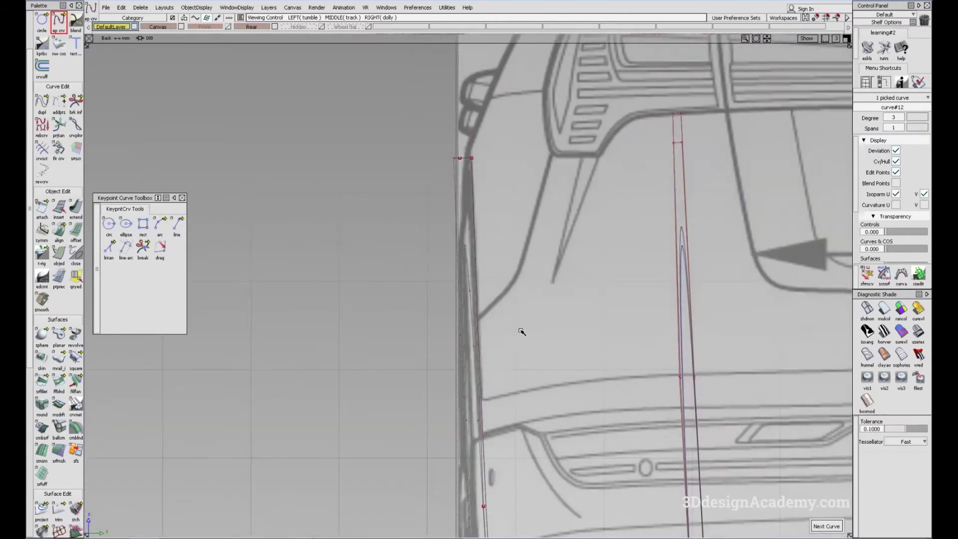
mouse_move(525, 432)
middle_mouse_down("alt+shift")
mouse_move(497, 280)
mouse_move(473, 49)
middle_mouse_up("alt+shift")
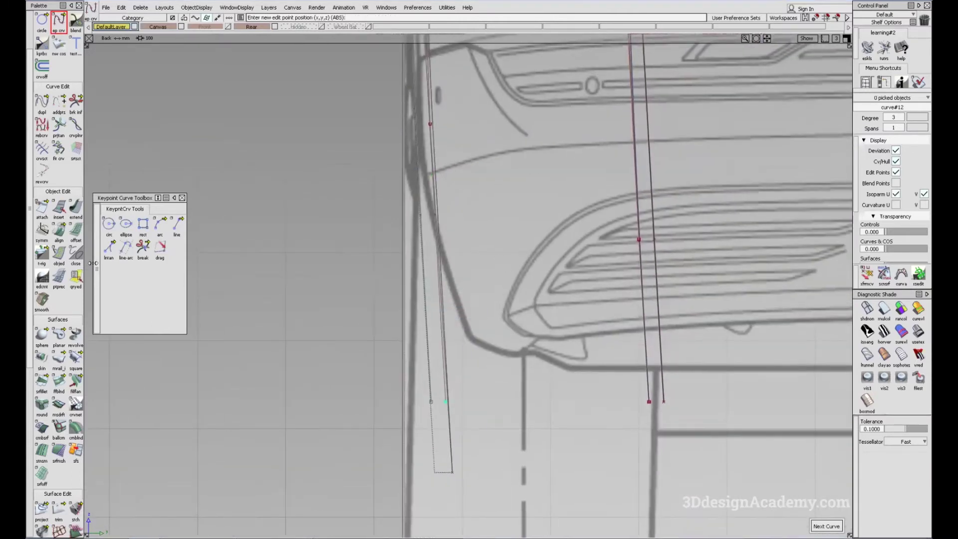
left_click_drag(59, 102, 100, 102)
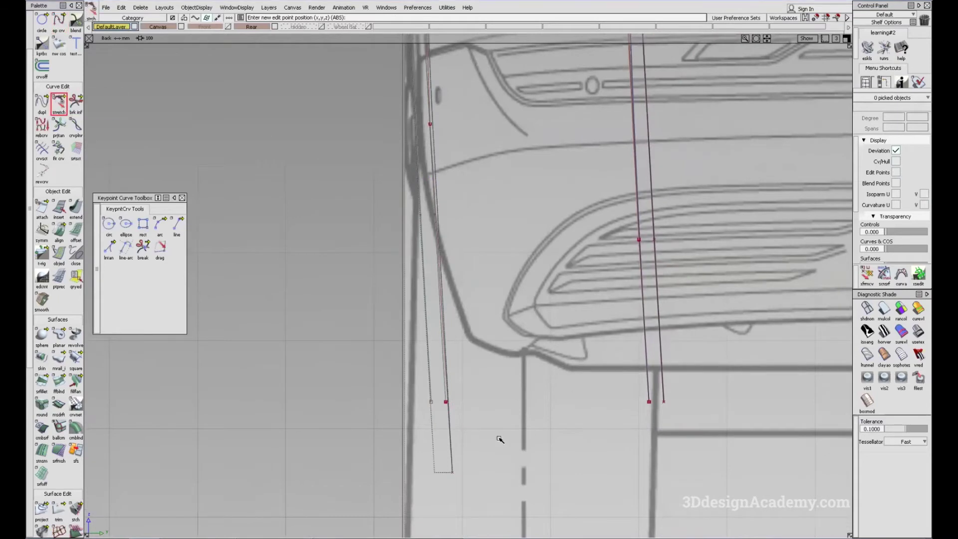
left_click(452, 449)
scroll(477, 394, "down", 1)
middle_click_drag(478, 394, 469, 388)
mouse_move(489, 60)
middle_mouse_down("alt+shift")
mouse_move(537, 249)
mouse_move(530, 255)
middle_mouse_up("alt+shift")
mouse_move(498, 345)
middle_mouse_down("alt+shift")
mouse_move(504, 240)
mouse_move(509, 283)
mouse_move(515, 271)
middle_mouse_up("alt+shift")
middle_click_drag(487, 150, 471, 170, "alt+shift")
left_click_drag(484, 270, 424, 92, "ctrl+shift")
- Draw a vertical edit-point reference curve downward from the upper corner of the arch surface in the back view
left_click(59, 23)
left_click(447, 84)
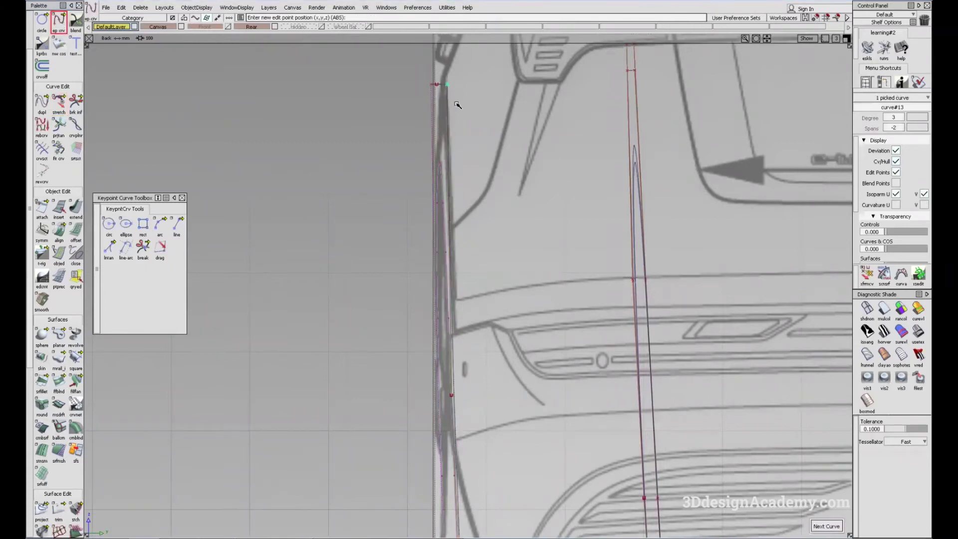
right_click_drag(488, 164, 530, 430)
middle_click_drag(531, 362, 499, 293, "alt+shift")
left_click_drag(464, 412, 380, 182, "ctrl+shift")
- Stretch the side generation curve further outward at its lower part, comparing it with the vertical reference and the blueprint
left_click(59, 104)
left_click(433, 463)
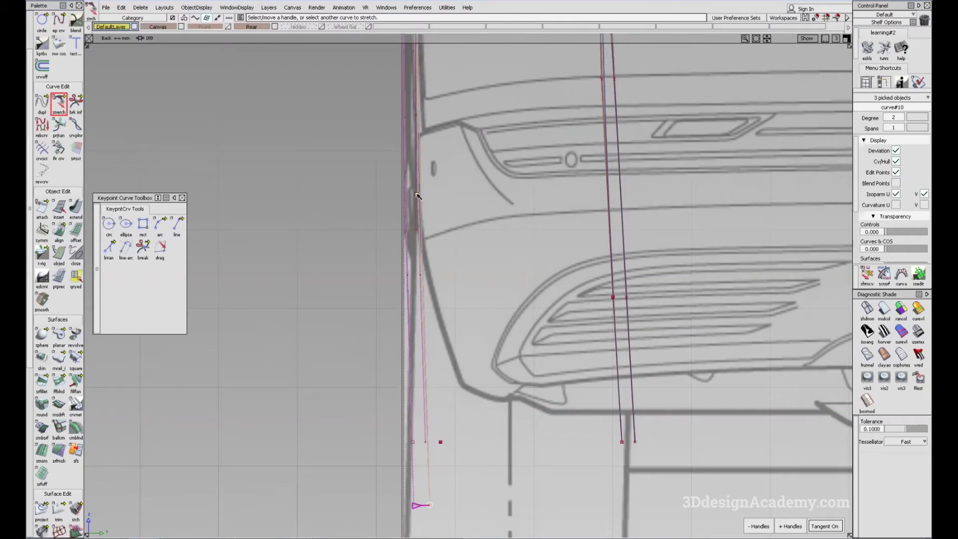
middle_click_drag(411, 193, 438, 236, "alt+shift")
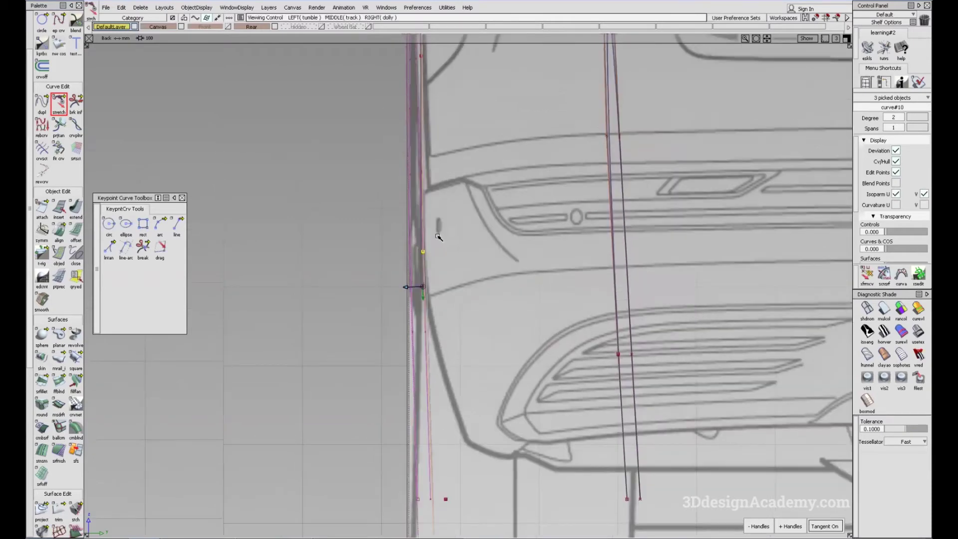
right_click_drag(446, 216, 511, 202, "alt+shift")
right_click_drag(500, 259, 491, 273, "alt+shift")
middle_click_drag(491, 273, 490, 278)
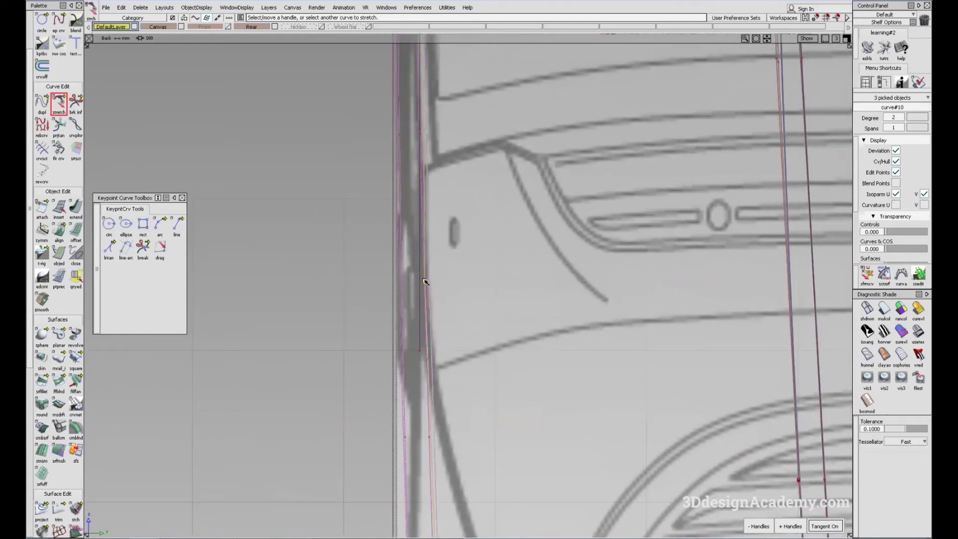
left_click(432, 371)
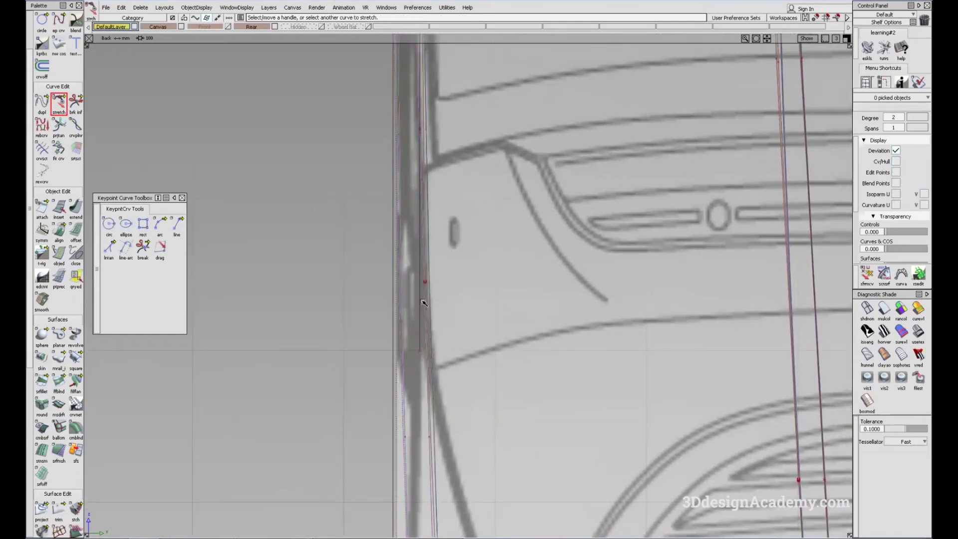
left_click(420, 126)
- Apply the Multi Color diagnostic shader and examine the adjusted rear arch surface from the left and in perspective
middle_click_drag(478, 128, 491, 274, "alt+shift")
right_click_drag(492, 274, 516, 416, "alt+shift")
middle_click_drag(516, 416, 509, 221, "alt+shift")
key("F8")
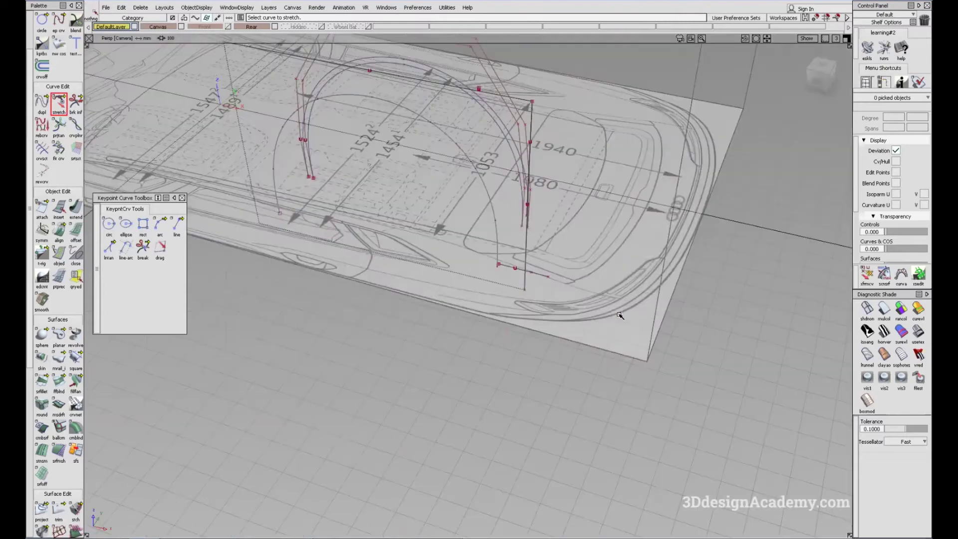
left_click_drag(475, 193, 613, 335, "alt+shift")
left_click(819, 80)
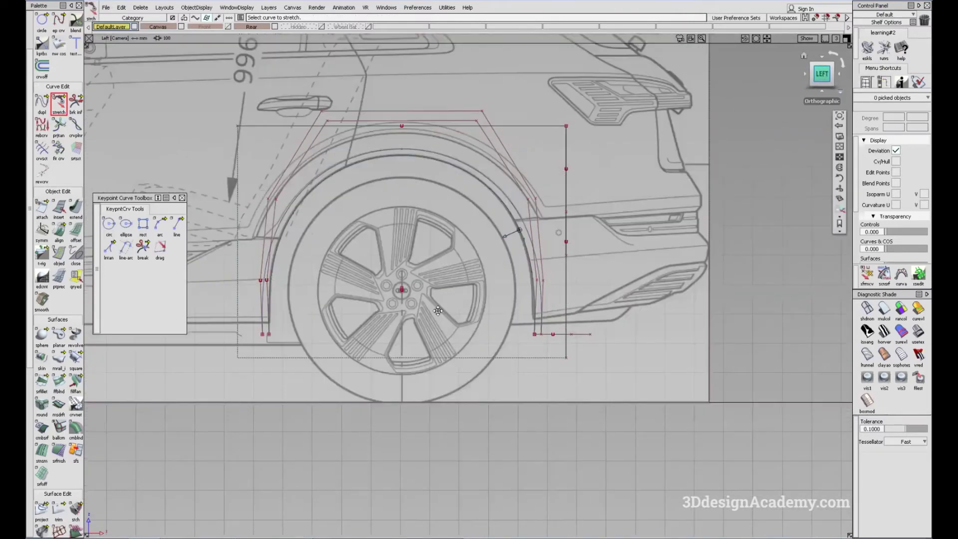
mouse_move(437, 311)
middle_mouse_down("alt+shift")
mouse_move(457, 301)
mouse_move(448, 316)
middle_mouse_up("alt+shift")
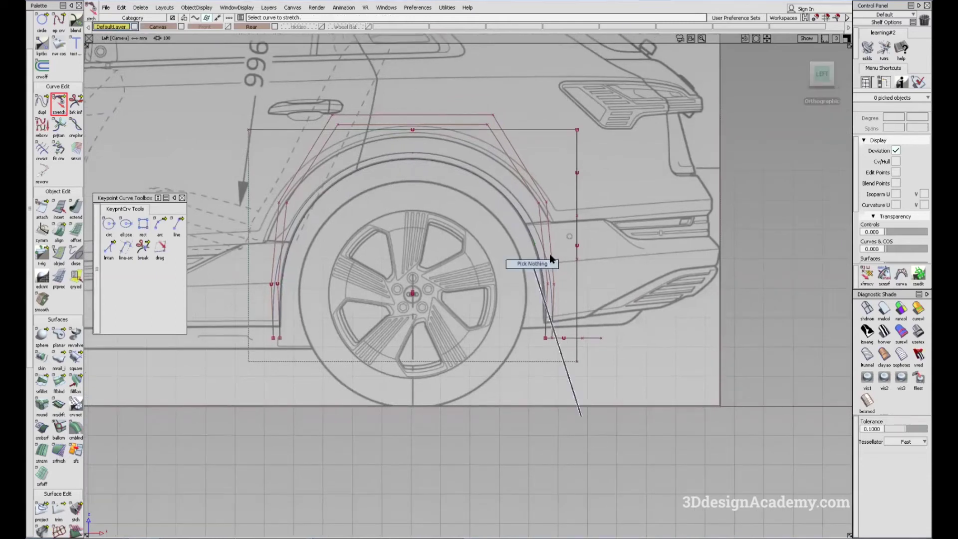
left_click(889, 309)
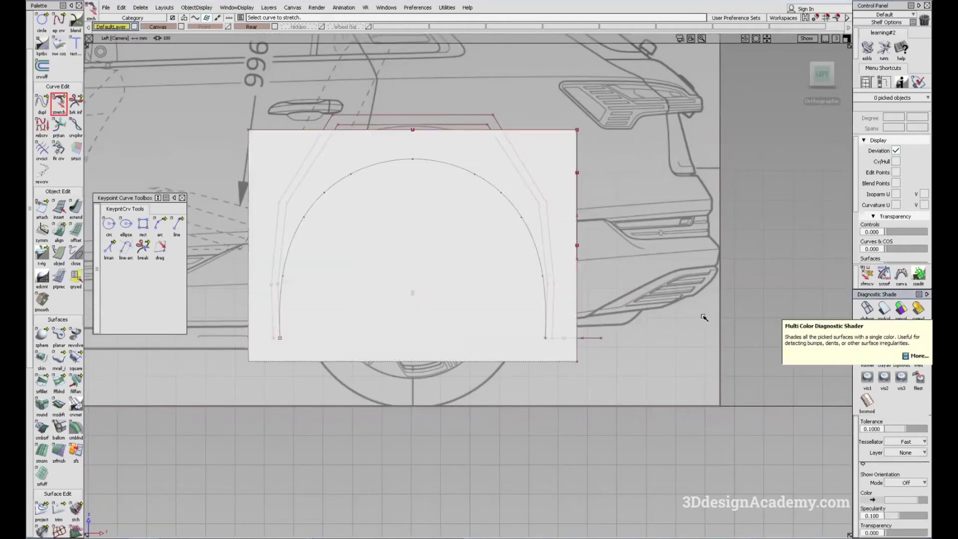
left_click_drag(738, 301, 387, 376, "alt+shift")
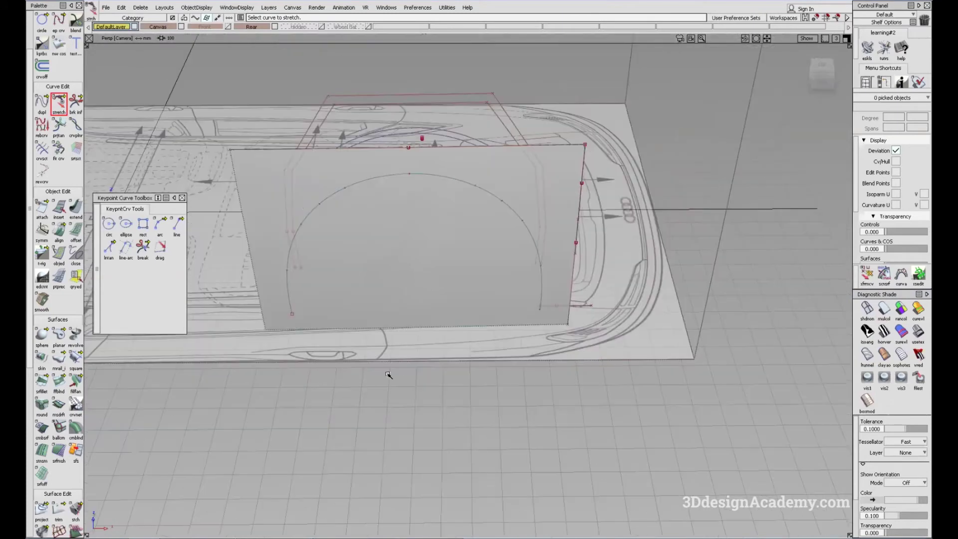
- Fit a degree 6, two-span curve with history to the rear arch curve-on-surface and turn off the diagnostic shading
double_click(58, 148)
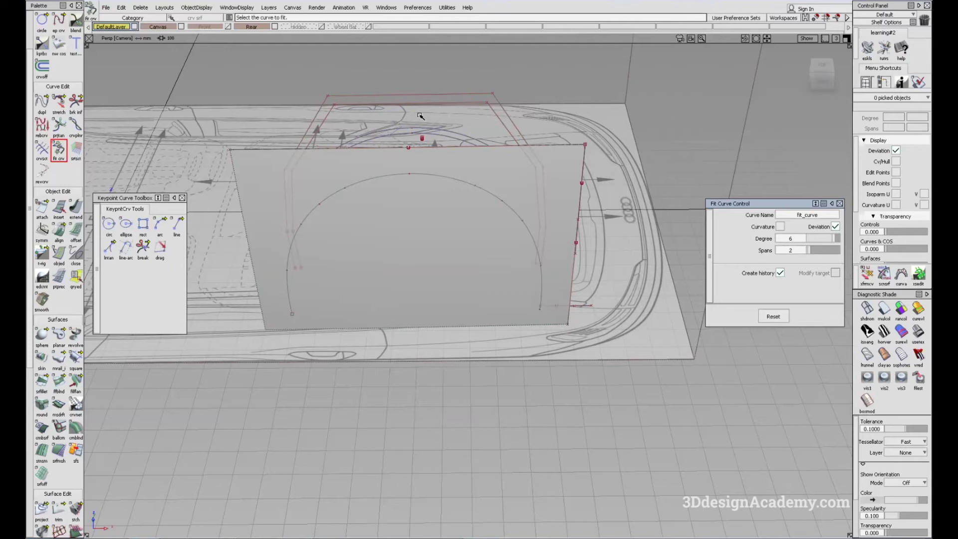
left_click_drag(460, 178, 432, 200, "alt+shift")
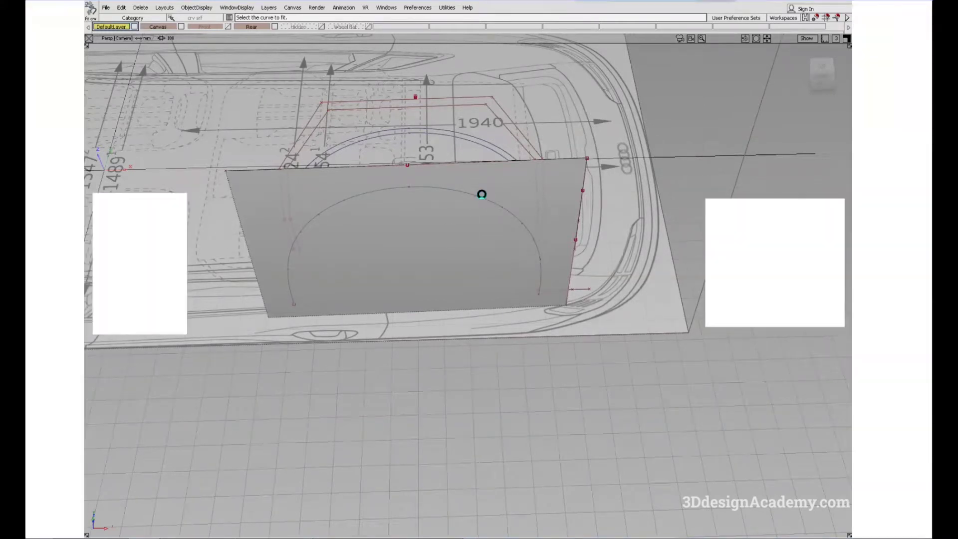
left_click_drag(474, 197, 464, 164, "alt+shift")
left_click(822, 76, "alt+shift")
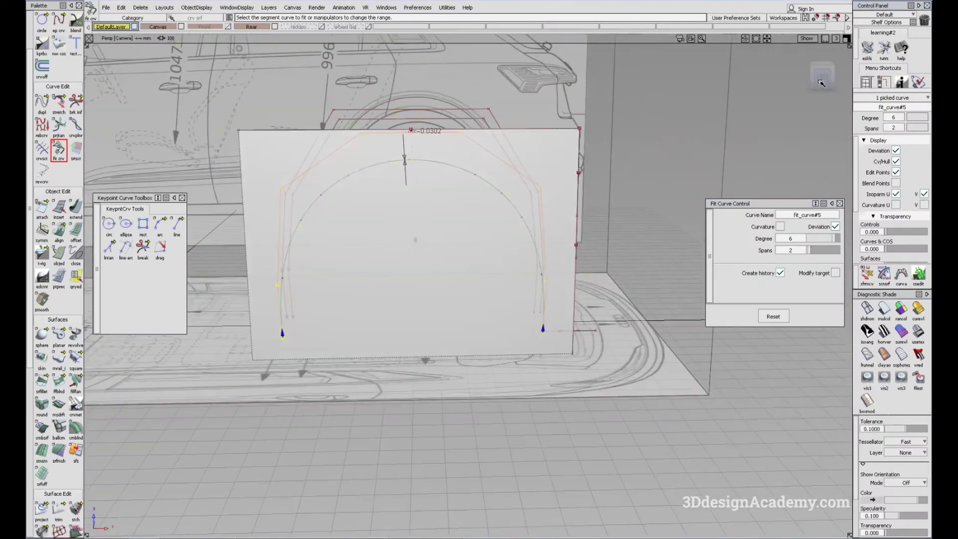
left_click(654, 345)
left_click(866, 310)
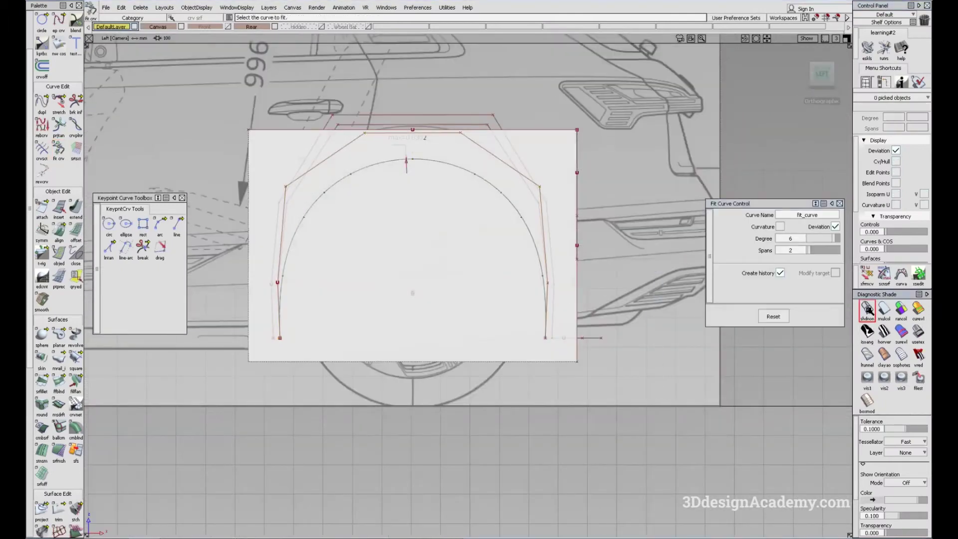
- Examine the fitted rear arch curve and its surface along the body side against the left and top blueprints
middle_click_drag(440, 223, 460, 263, "alt+shift")
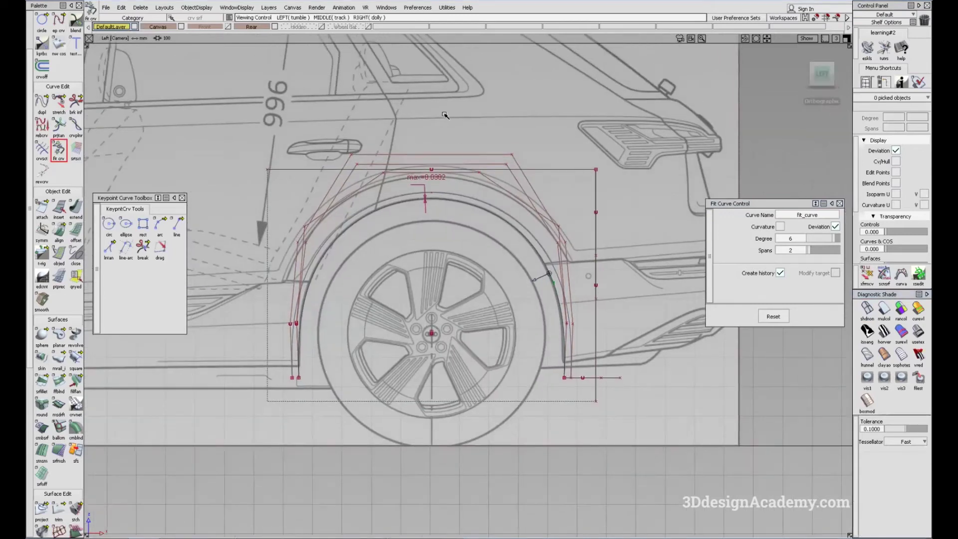
mouse_move(444, 113)
left_mouse_down("ctrl+shift")
mouse_move(623, 250)
mouse_move(592, 273)
mouse_move(585, 323)
left_mouse_up("ctrl+shift")
key("F5")
mouse_move(633, 308)
middle_mouse_down("alt+shift")
mouse_move(336, 316)
mouse_move(536, 314)
mouse_move(384, 316)
mouse_move(427, 316)
middle_mouse_up("alt+shift")
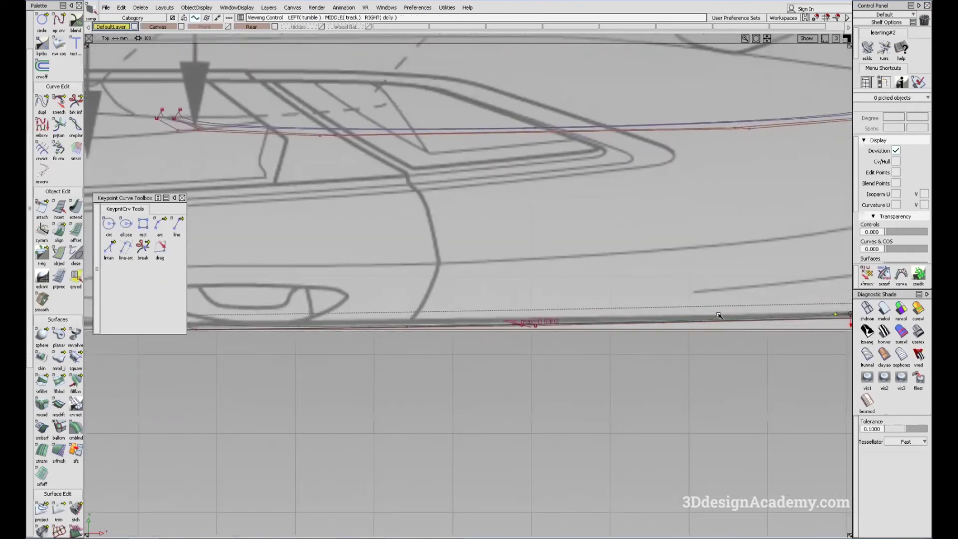
middle_click_drag(718, 315, 423, 314, "alt+shift")
middle_click_drag(543, 303, 769, 288, "alt+shift")
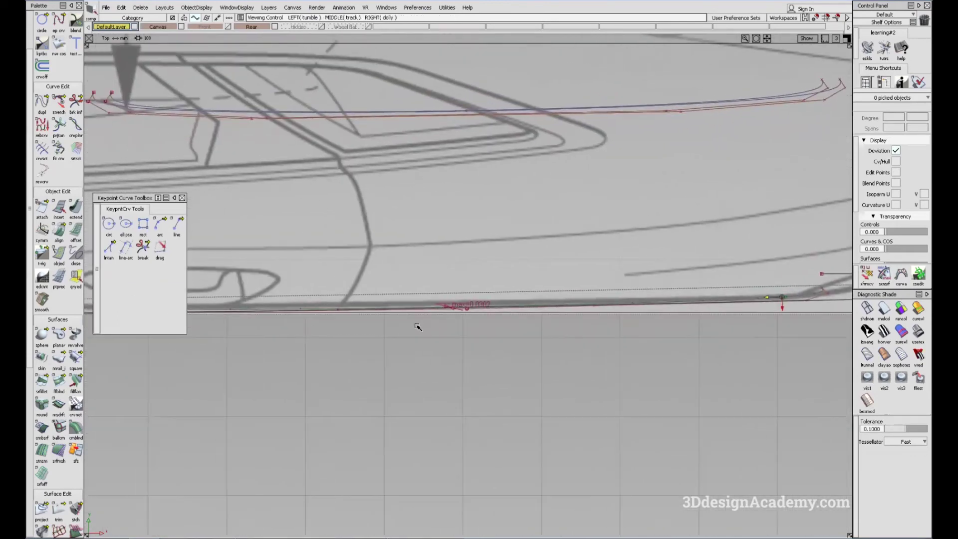
middle_click_drag(418, 327, 490, 308, "alt+shift")
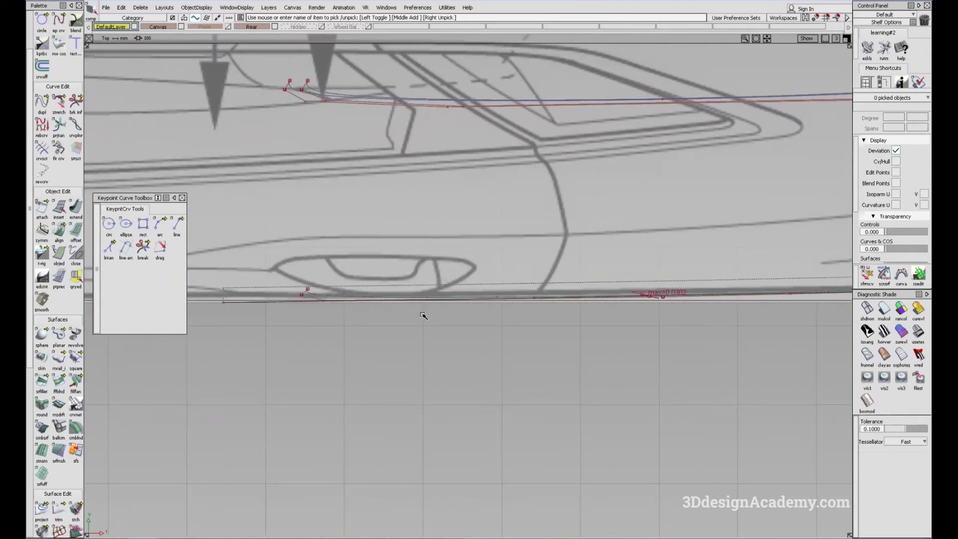
mouse_move(727, 293)
middle_mouse_down("alt+shift")
mouse_move(439, 306)
mouse_move(509, 300)
middle_mouse_up("alt+shift")
right_click_drag(539, 291, 505, 299, "alt+shift")
middle_click_drag(505, 299, 519, 305, "alt+shift")
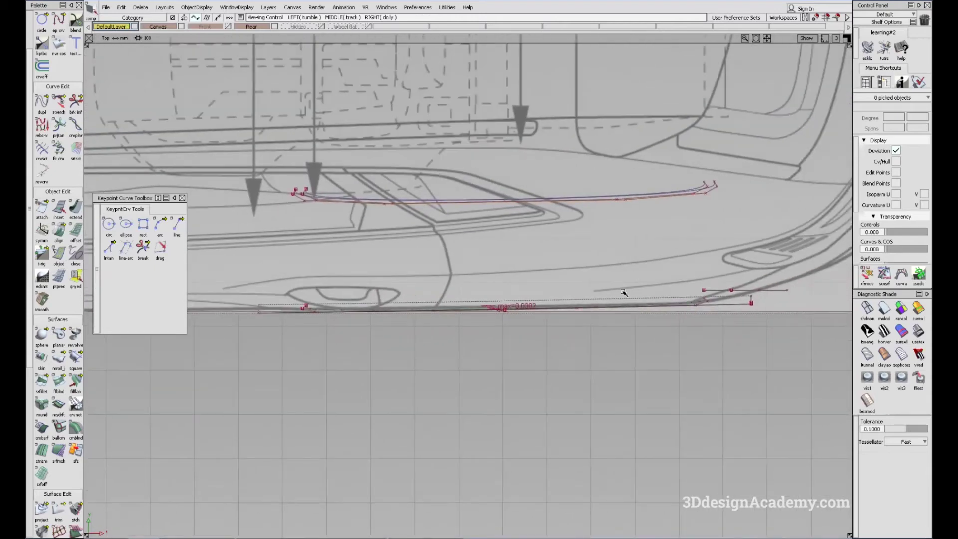
- Turn off the control hulls of the two flat arch curves in perspective and return to the left view
key("F7")
key("F8")
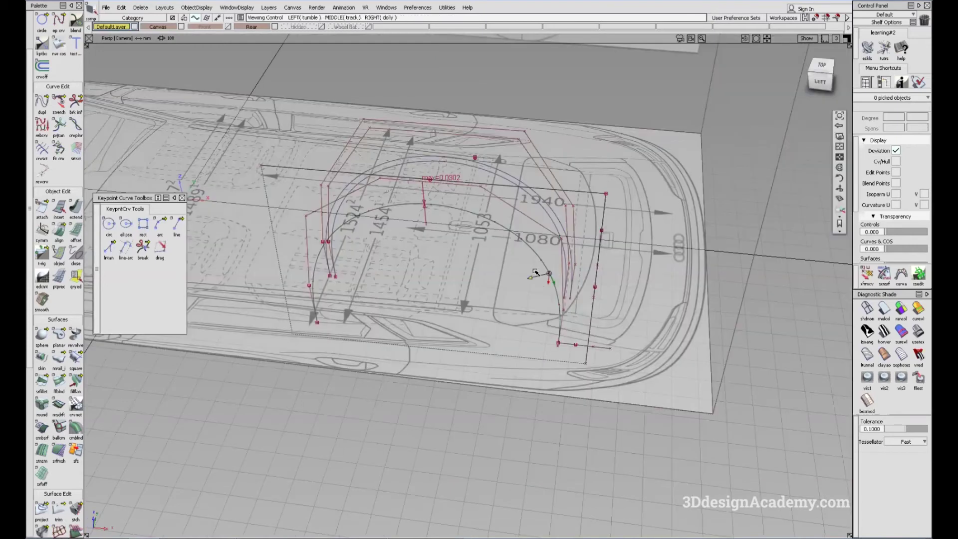
mouse_move(554, 272)
left_mouse_down("alt+shift")
mouse_move(493, 256)
mouse_move(459, 302)
left_mouse_up("alt+shift")
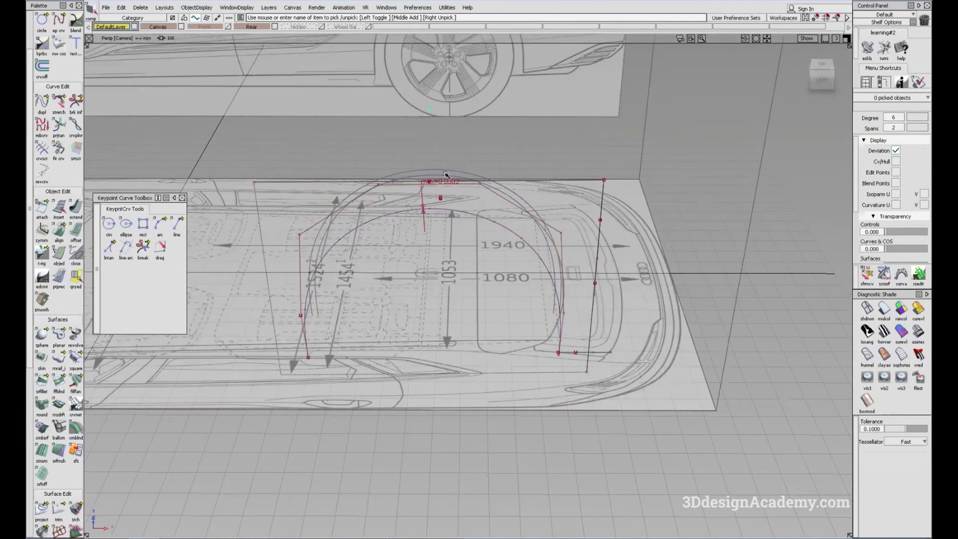
left_click(822, 81)
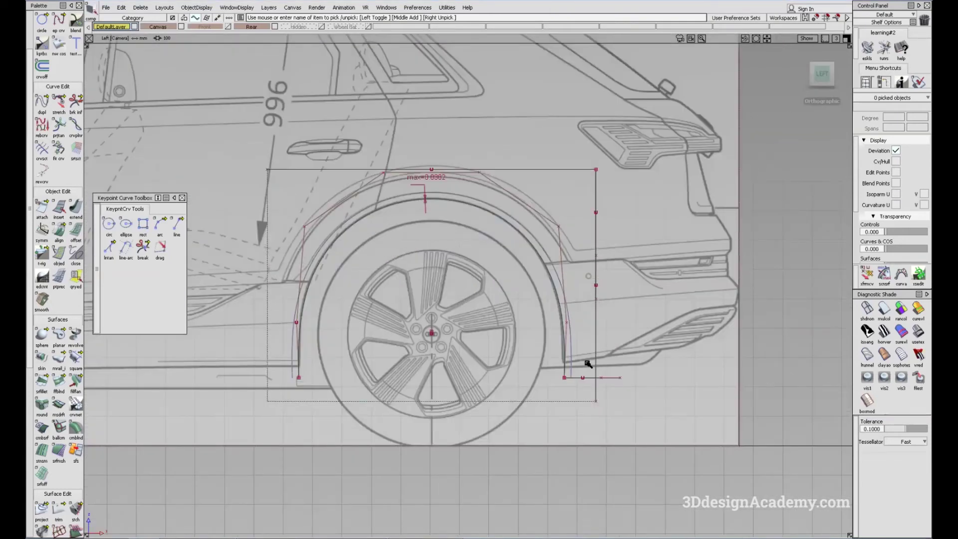
- Pick the two shoulder CVs of the fitted inner arch curve and move them down symmetrically
left_click_drag(314, 223, 315, 234, "ctrl+shift")
left_click(304, 227)
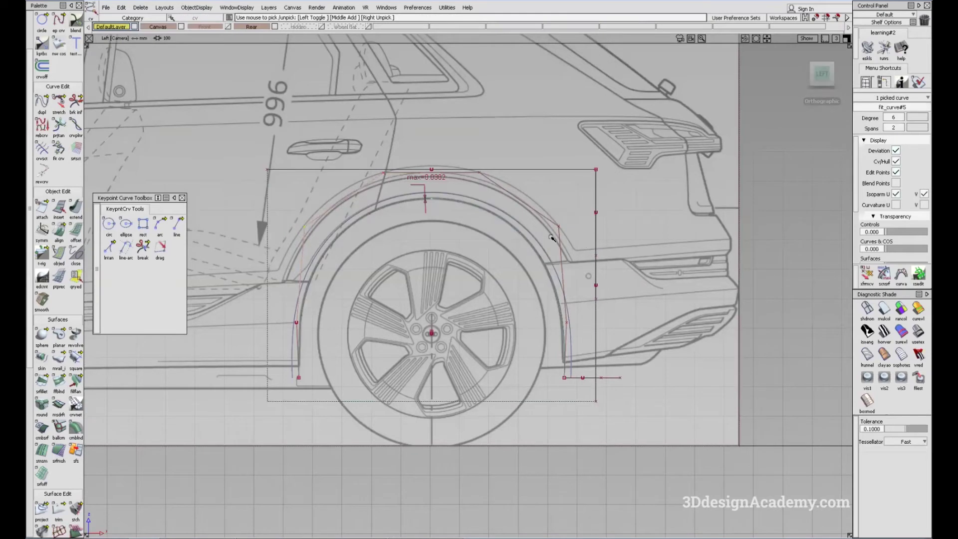
left_click(558, 228)
middle_click_drag(649, 255, 650, 255, "ctrl+shift")
right_click_drag(650, 255, 650, 259)
right_click_drag(644, 252, 647, 256)
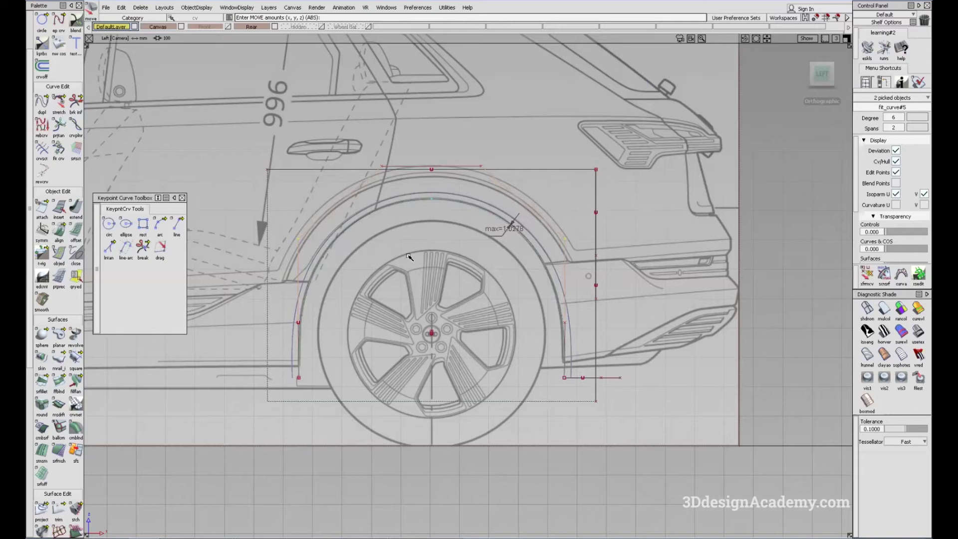
- Pick the two top CVs of the fitted inner arch curve and scale them horizontally apart
left_click_drag(541, 337, 455, 133, "ctrl+shift")
left_click_drag(369, 149, 370, 160, "ctrl+shift")
left_click(384, 167)
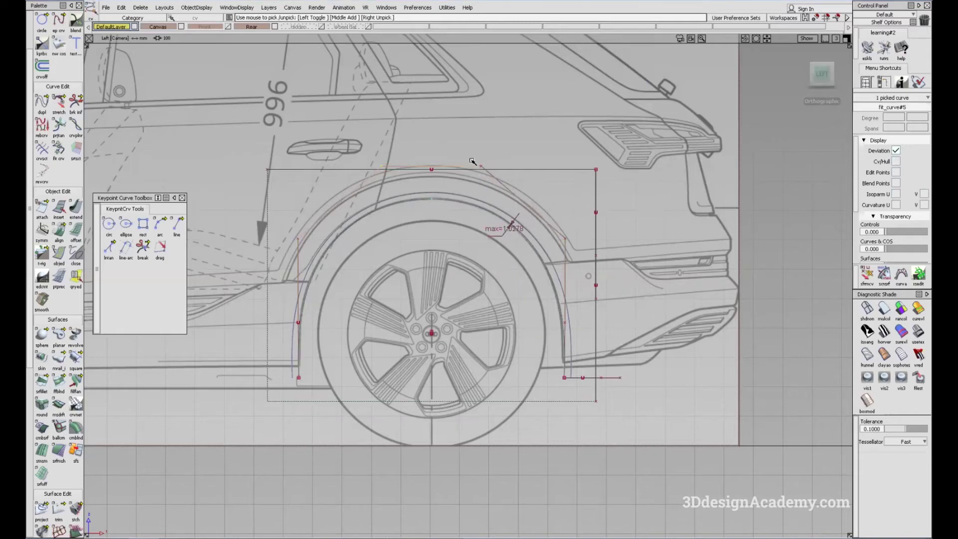
left_click(478, 165)
mouse_move(436, 134)
middle_mouse_down("ctrl+shift")
mouse_move(459, 149)
mouse_move(446, 145)
middle_mouse_up("ctrl+shift")
left_click_drag(417, 159, 417, 159, "ctrl+shift")
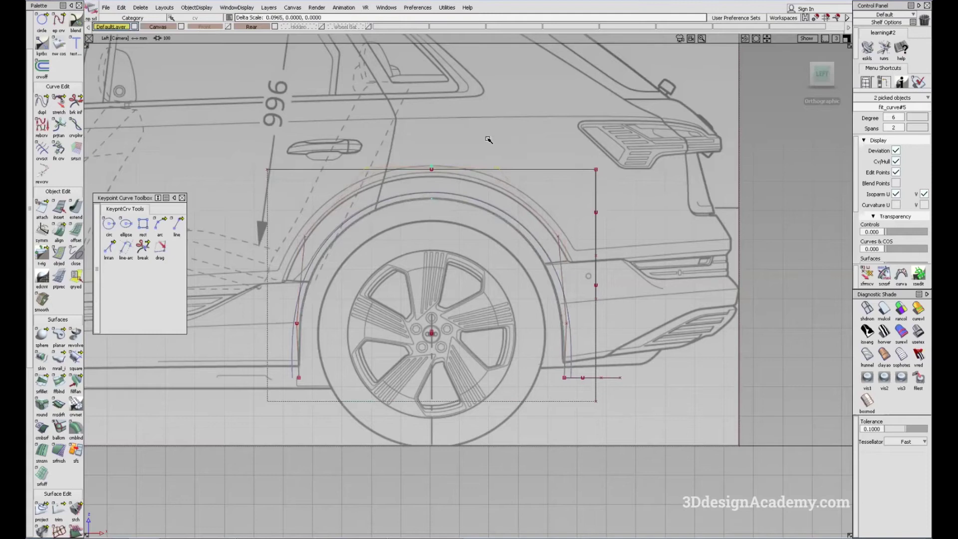
left_click_drag(500, 141, 464, 148)
left_click_drag(455, 256, 398, 82, "ctrl+shift")
- Make hidden objects visible and display the control hull of the outer flat arch curve again
left_click(190, 7)
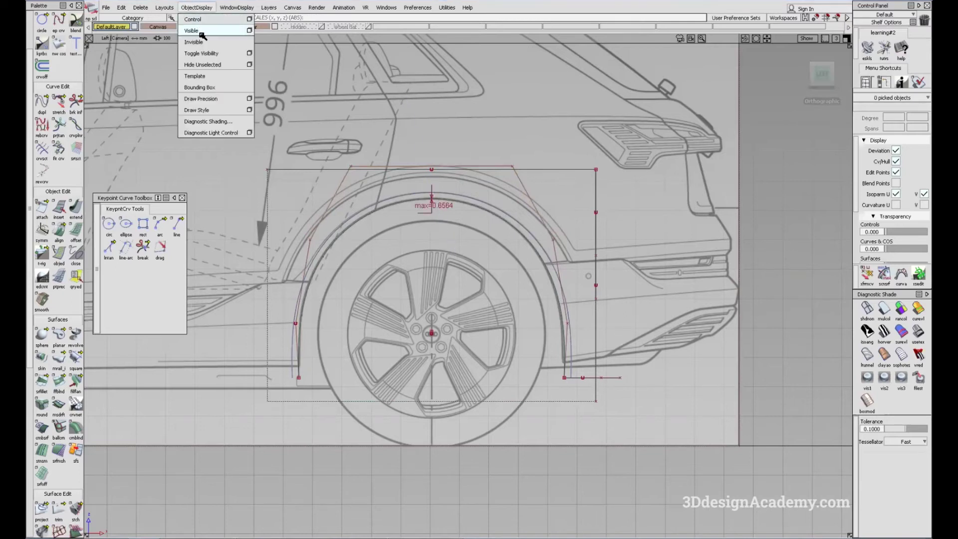
left_click(200, 32)
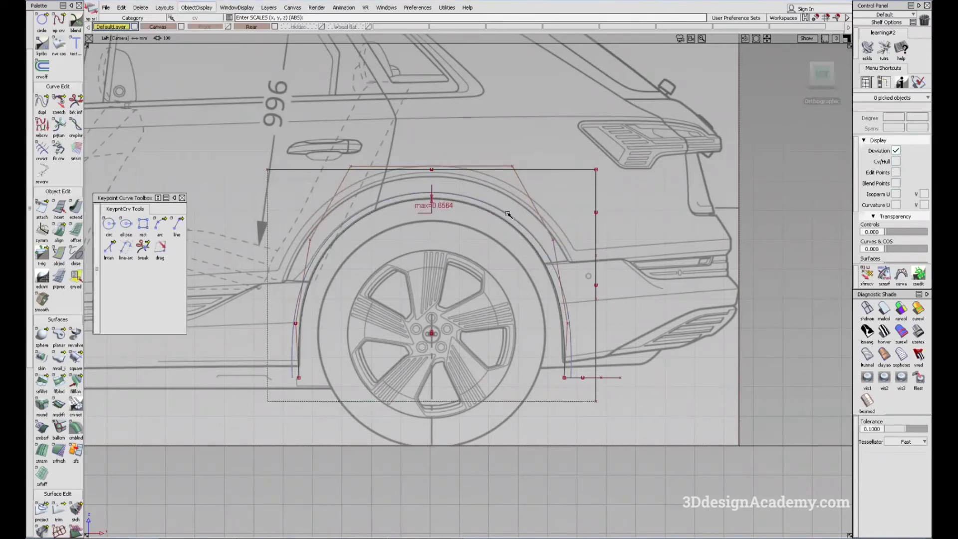
left_click(507, 213)
left_click_drag(495, 228, 573, 242, "ctrl+shift")
left_click_drag(552, 305, 536, 215, "ctrl+shift")
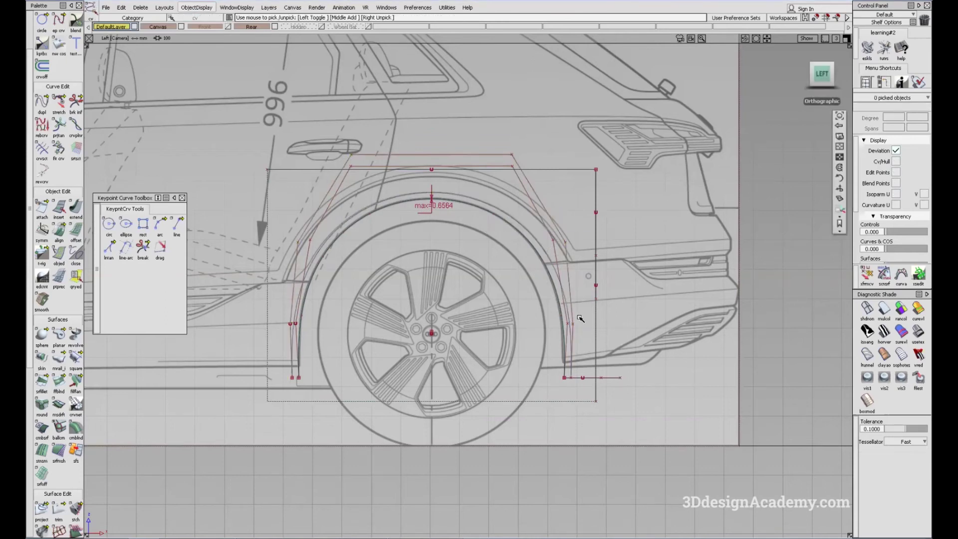
- Refine the inner fitted curve by moving its two shoulder CVs slightly to reduce its deviation
scroll(551, 247, "up", 3)
mouse_move(505, 217)
left_mouse_down("ctrl+shift")
mouse_move(568, 217)
mouse_move(560, 229)
left_mouse_up("ctrl+shift")
middle_click_drag(200, 229, 418, 200, "alt+shift")
left_click(415, 195)
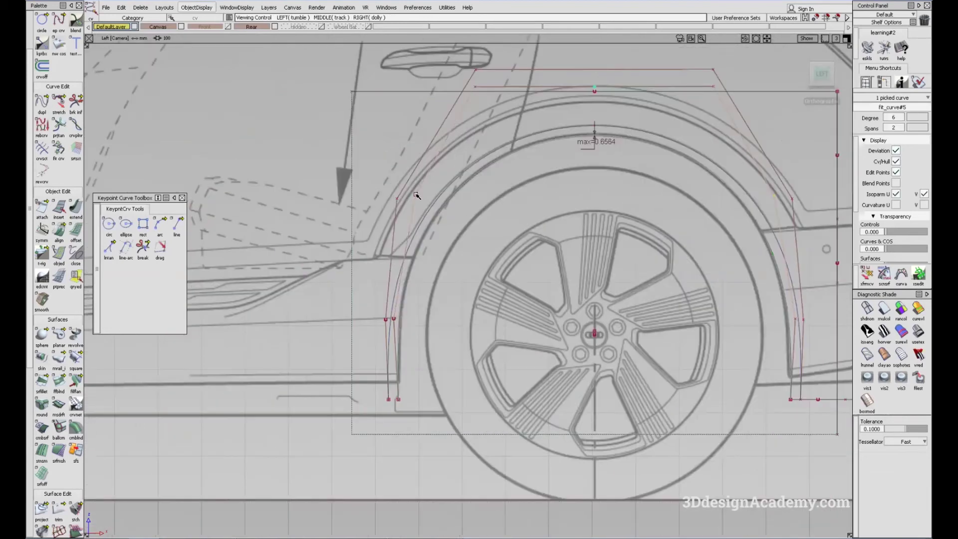
middle_click_drag(574, 235, 492, 231, "alt+shift")
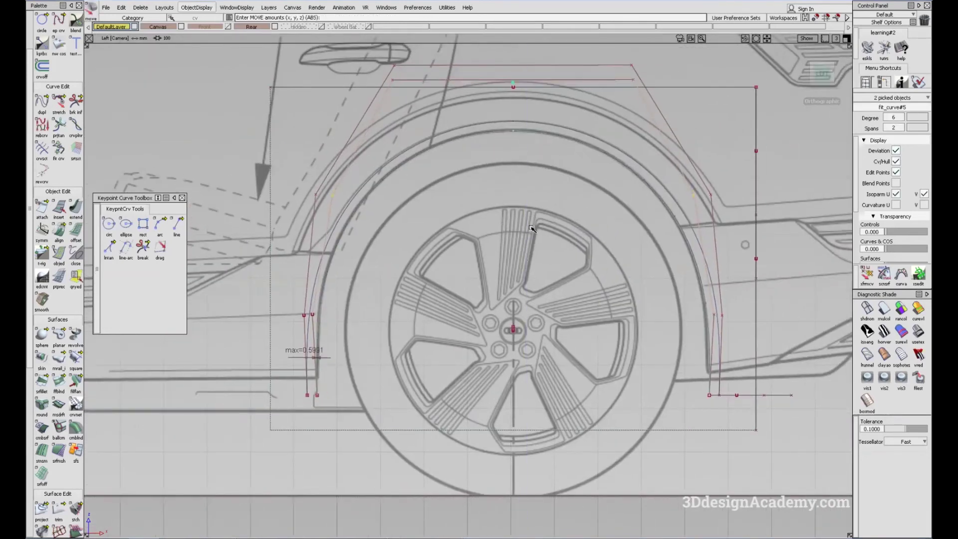
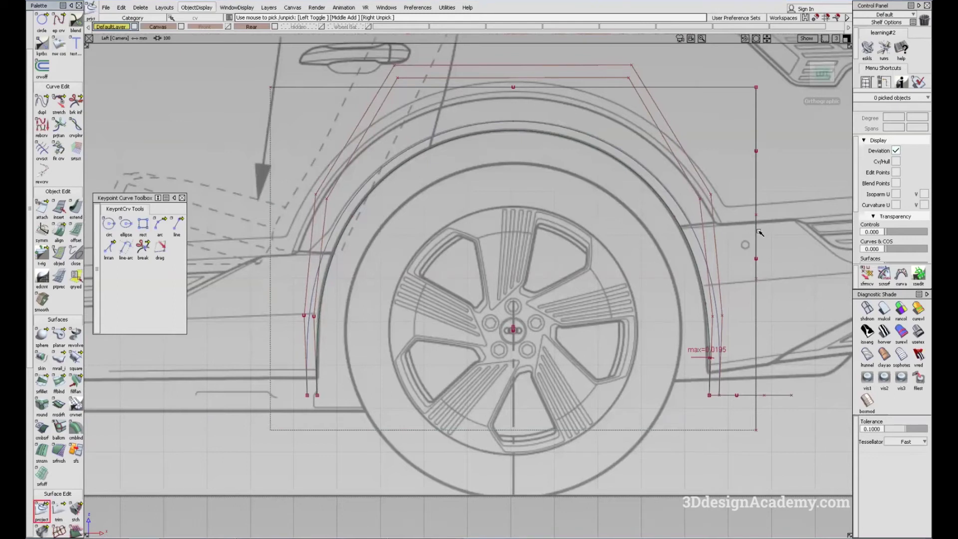
- Project the outer flat arch curve onto the arch surface and fit a degree 6, two-span curve to it with history
middle_click_drag(601, 255, 493, 340, "alt+shift")
left_click_drag(489, 344, 487, 238, "ctrl+shift")
mouse_move(486, 239)
left_mouse_down("alt+shift")
mouse_move(419, 349)
mouse_move(387, 374)
left_mouse_up("alt+shift")
left_click_drag(385, 375, 308, 203, "ctrl+shift")
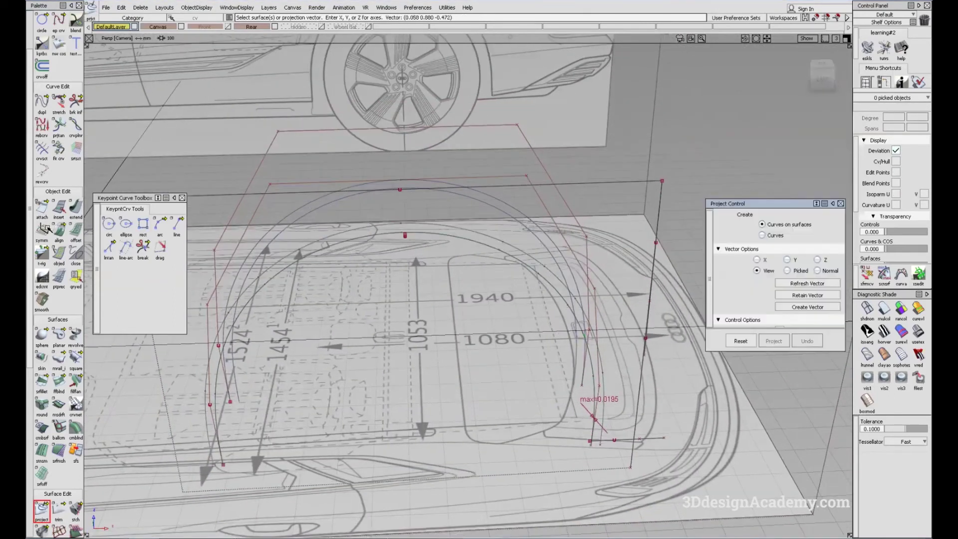
left_click(53, 146)
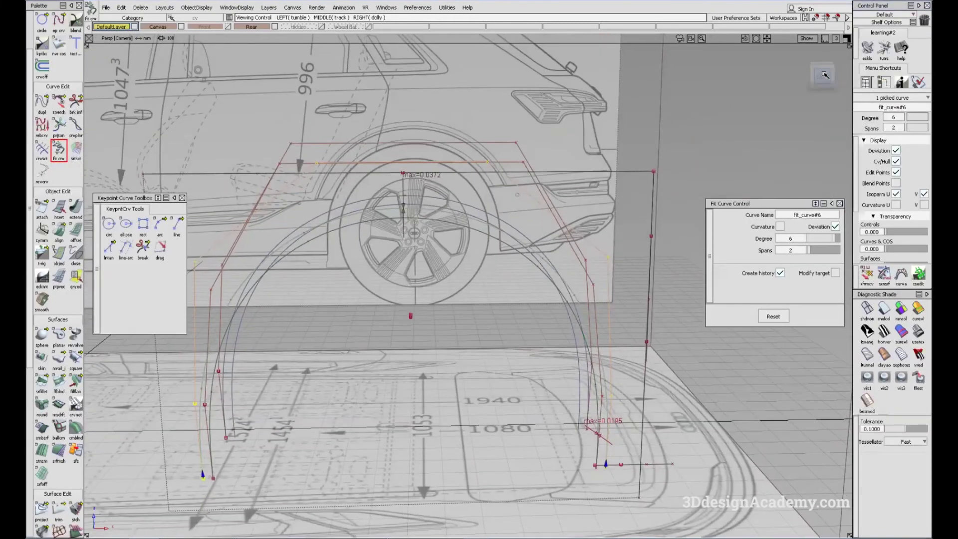
- Turn off the control hull of the outer flat arch curve in the left view
scroll(442, 235, "up", 3)
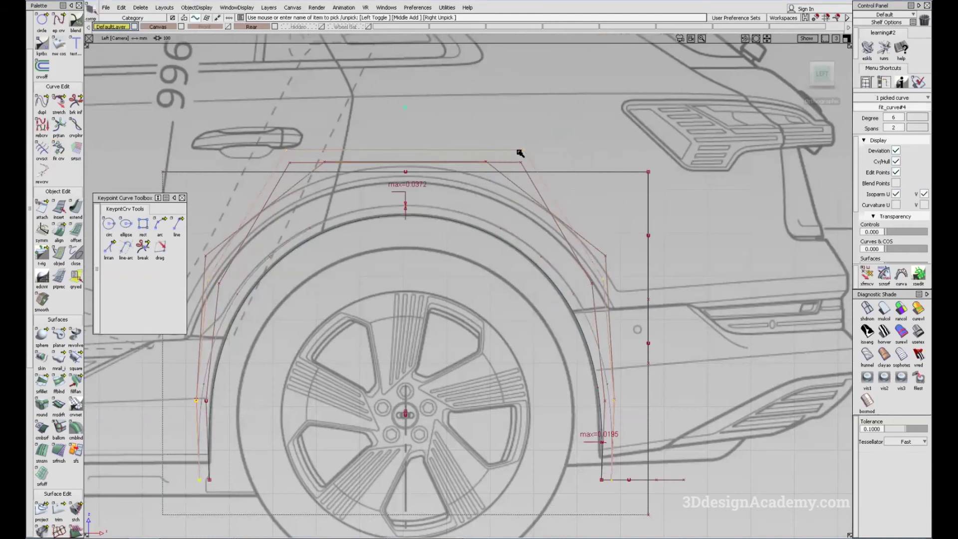
left_click_drag(555, 141, 474, 222, "ctrl+shift")
left_click_drag(594, 270, 611, 258, "ctrl+shift")
left_click_drag(598, 252, 623, 273)
- Scale the two top CVs of the newly fitted outer arch curve horizontally apart
left_click_drag(335, 235, 323, 166, "ctrl+shift")
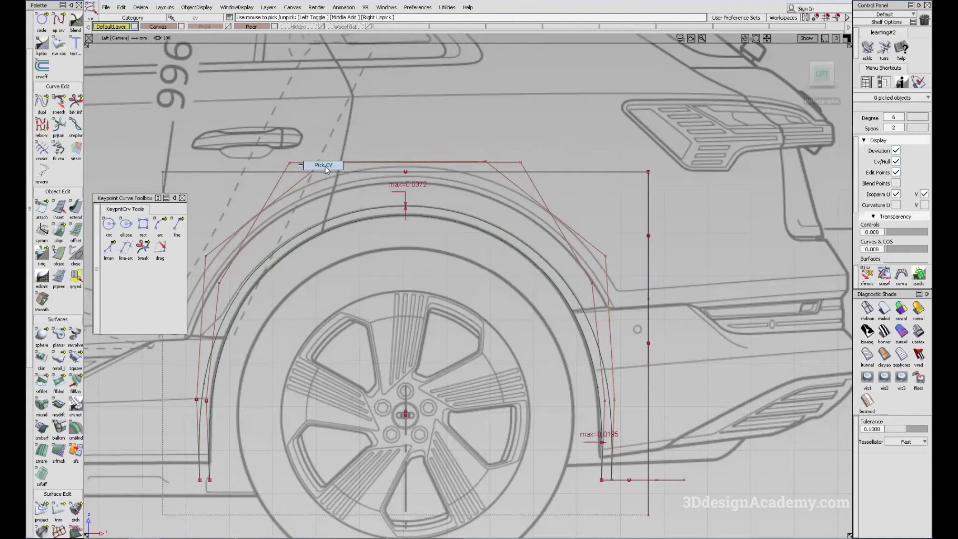
left_click(323, 160)
left_click_drag(411, 128, 391, 129, "ctrl+shift")
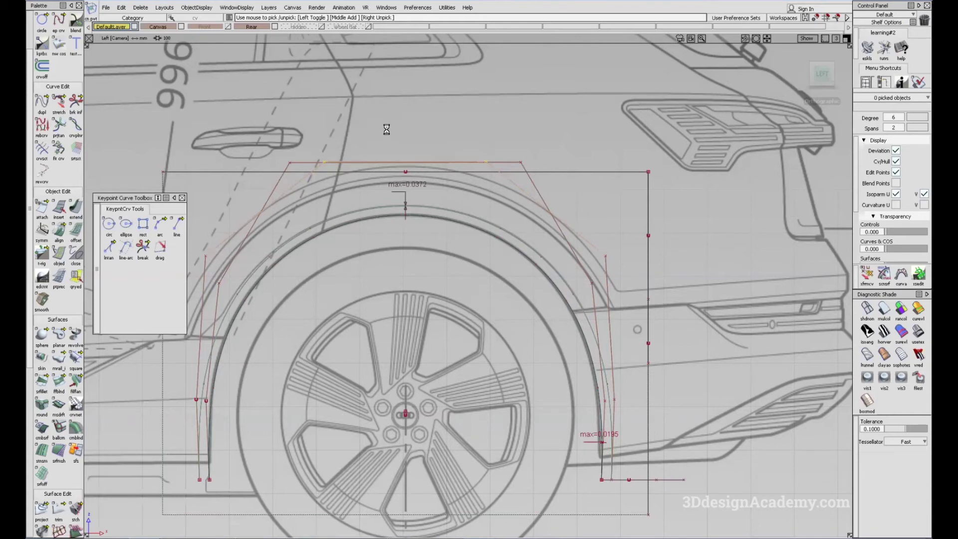
middle_click_drag(399, 137, 363, 152, "alt+shift")
left_click_drag(364, 152, 432, 130)
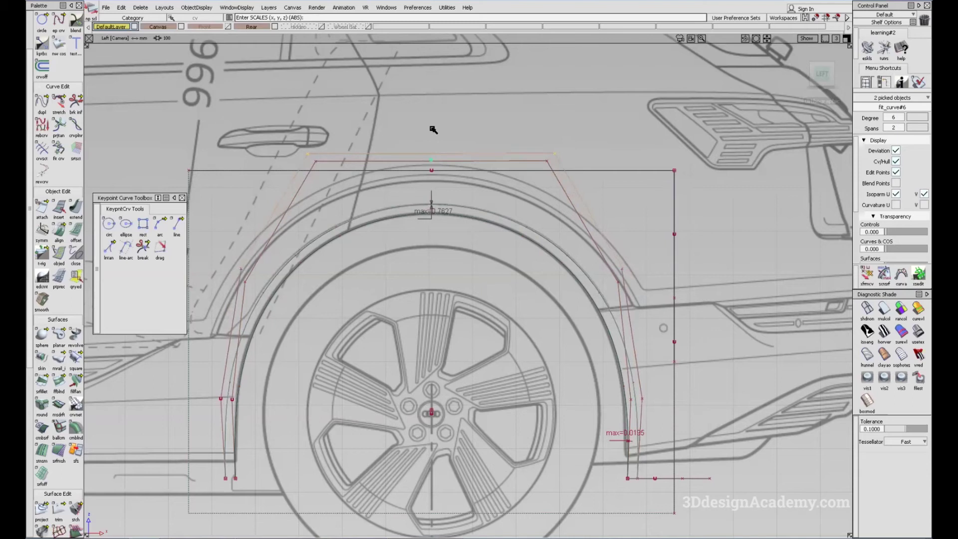
- Move the two shoulder CVs of the fitted outer arch curve down together along Z
left_click_drag(451, 299, 451, 253, "ctrl+shift")
left_click_drag(200, 267, 232, 267, "ctrl+shift")
left_click(241, 270)
left_click(622, 270)
middle_click_drag(643, 273, 642, 256, "ctrl+shift")
right_click_drag(642, 257, 648, 248)
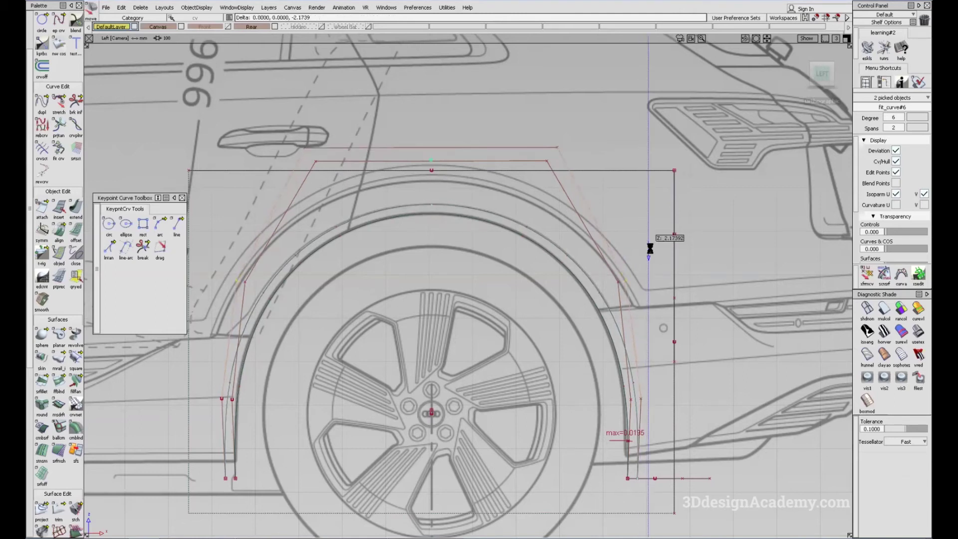
- Scale the two top CVs of the fitted outer arch curve slightly closer together
left_click_drag(384, 267, 354, 171, "ctrl+shift")
left_click_drag(267, 162, 294, 141, "ctrl+shift")
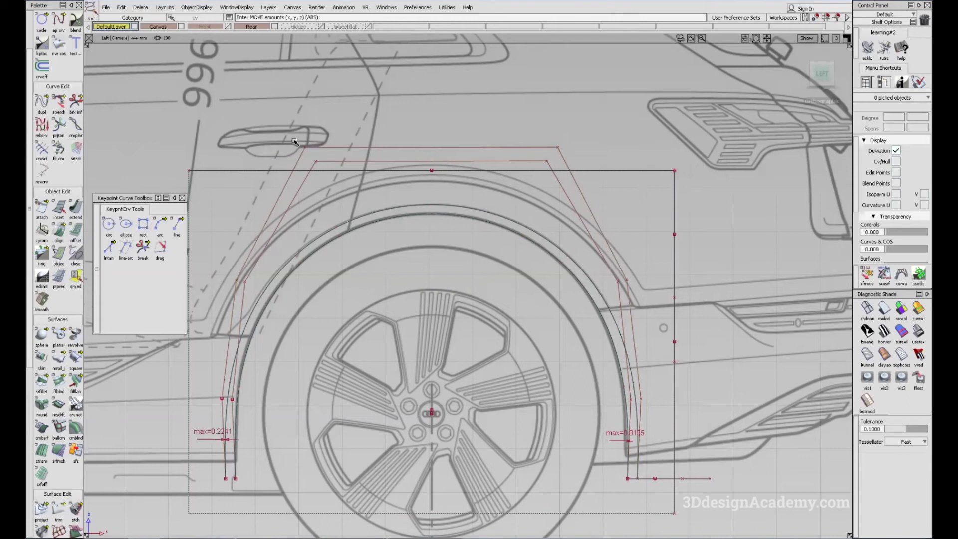
left_click(307, 149)
left_click(560, 150)
middle_click_drag(592, 157, 571, 172, "ctrl+shift")
left_click_drag(571, 171, 571, 171, "ctrl+shift")
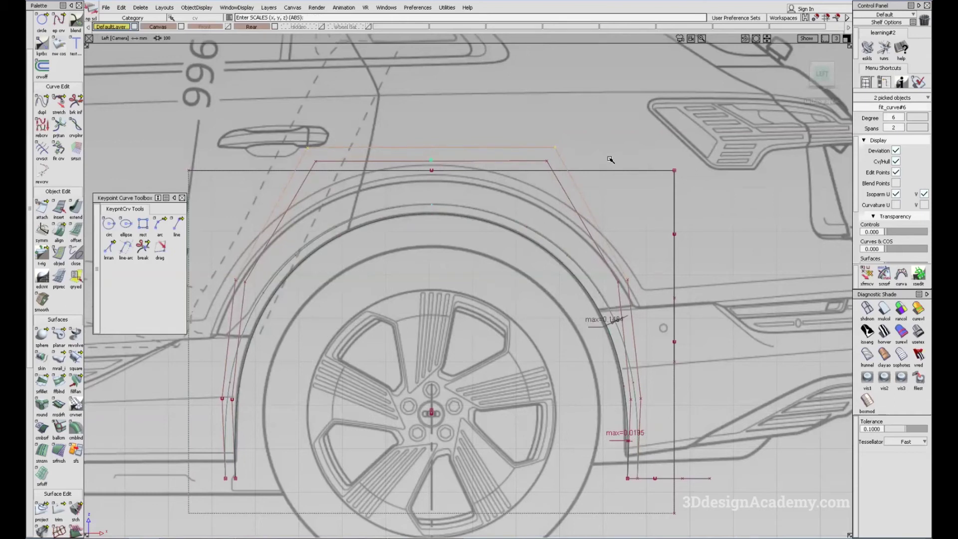
- Inspect both adjusted arch curves and their deviations along the rear wheel arch against the side blueprint
middle_click_drag(579, 220, 574, 192, "alt+shift")
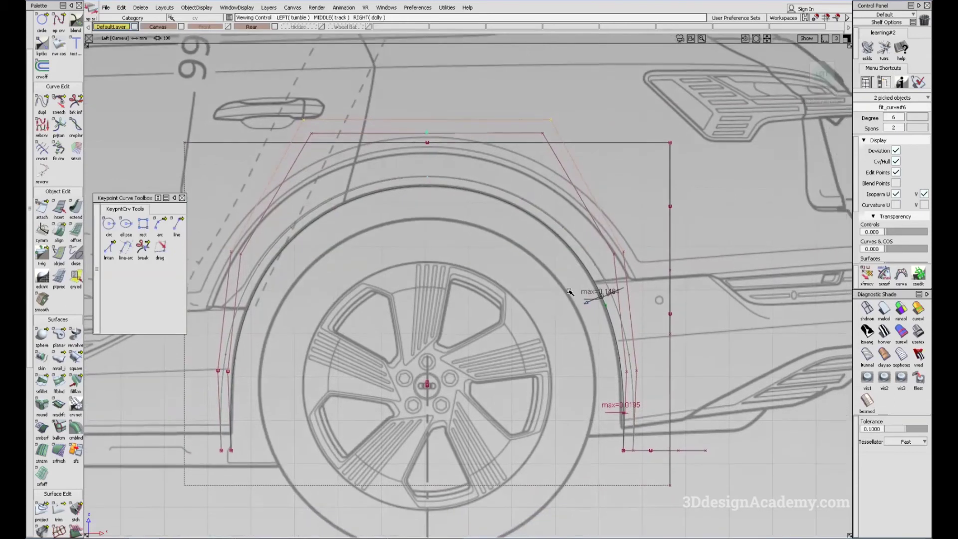
left_click_drag(605, 317, 597, 341, "ctrl+shift")
middle_click_drag(443, 299, 443, 288, "alt+shift")
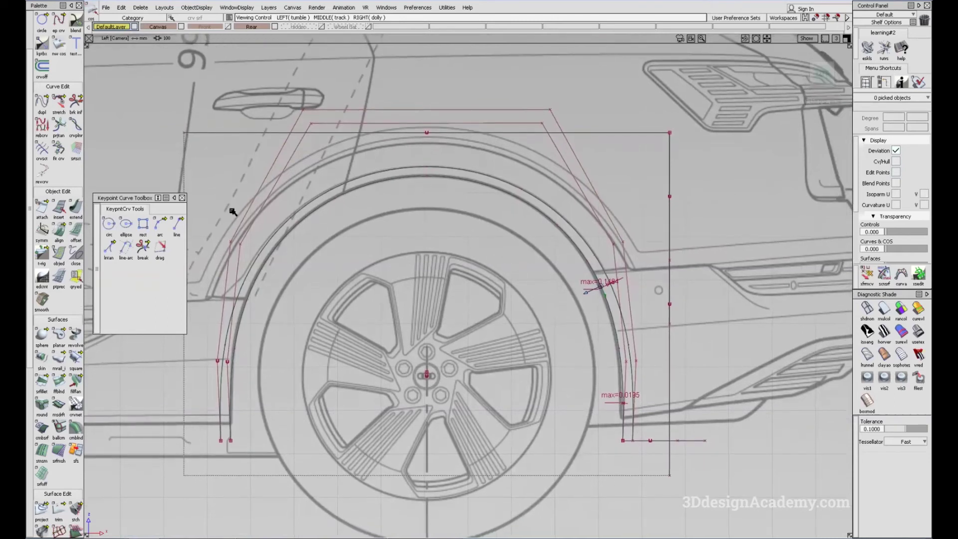
middle_click_drag(626, 350, 617, 302, "alt+shift")
middle_click_drag(513, 246, 538, 304, "alt+shift")
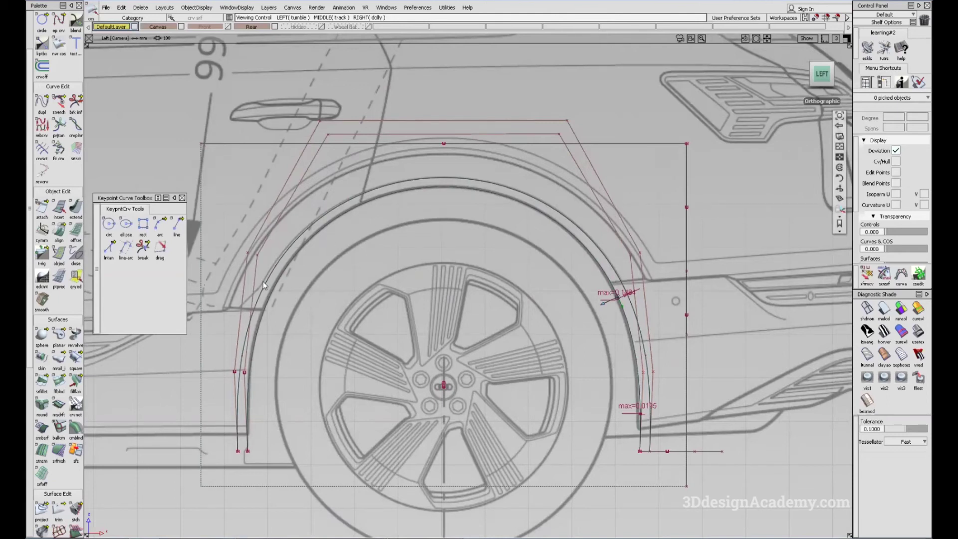
middle_click_drag(470, 236, 520, 252, "alt+shift")
right_click_drag(521, 252, 382, 280, "alt+shift")
middle_click_drag(382, 281, 471, 284, "alt+shift")
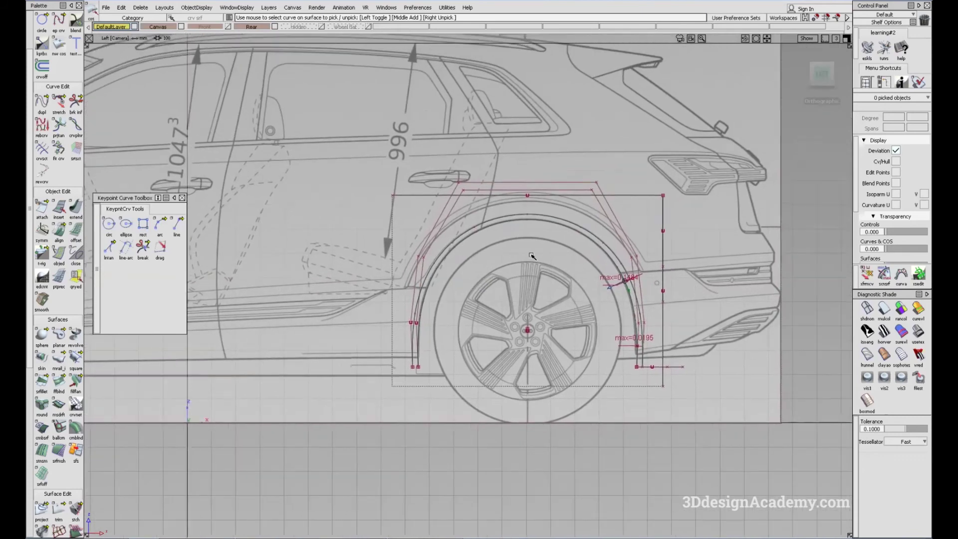
middle_click_drag(573, 336, 549, 345, "alt+shift")
- Assign the flat arch curves and the construction surface to the invisible wheel layer, keeping only the two fitted curves displayed
left_click_drag(406, 95, 577, 244, "alt+shift")
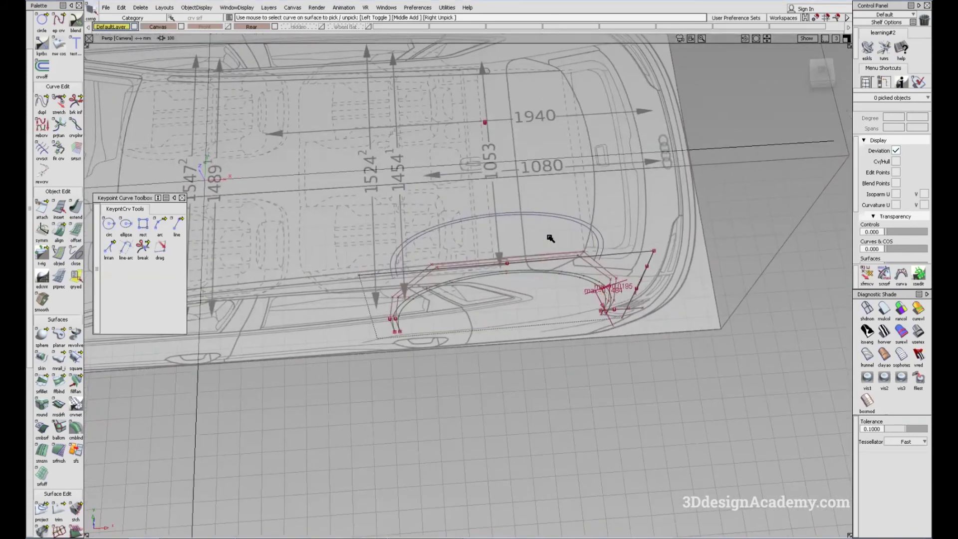
left_click(353, 27)
left_click(354, 35)
left_click_drag(623, 267, 634, 222, "alt+shift")
left_click_drag(633, 221, 631, 174, "ctrl+shift")
left_click(355, 27)
left_click(355, 35)
left_click_drag(162, 370, 192, 374, "alt+shift")
- Pick both fitted arch curves and delete their construction history
left_click_drag(438, 167, 562, 261, "ctrl+shift")
left_click(142, 8)
left_click(157, 31)
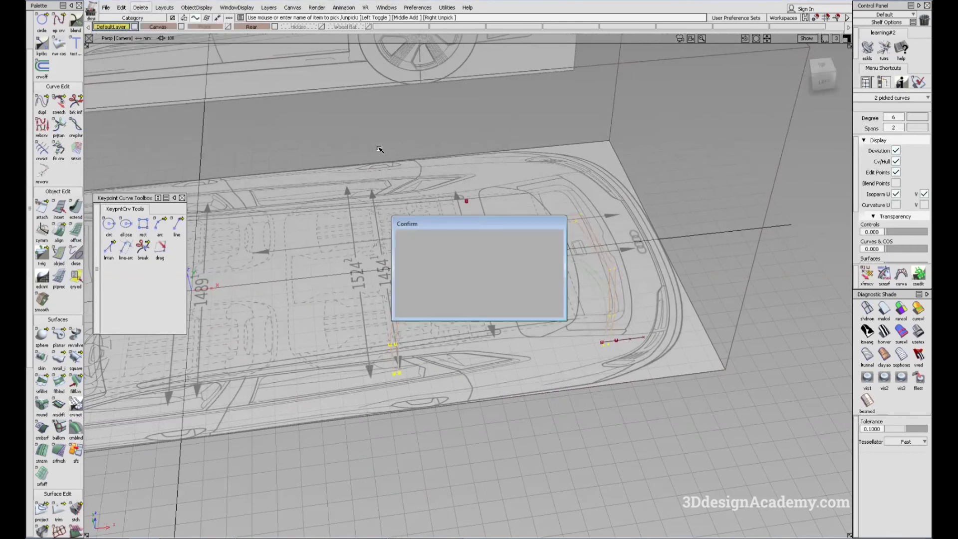
- Build an open Skin surface between the two fitted arch curves with Connect ends flow at both ends
double_click(42, 358)
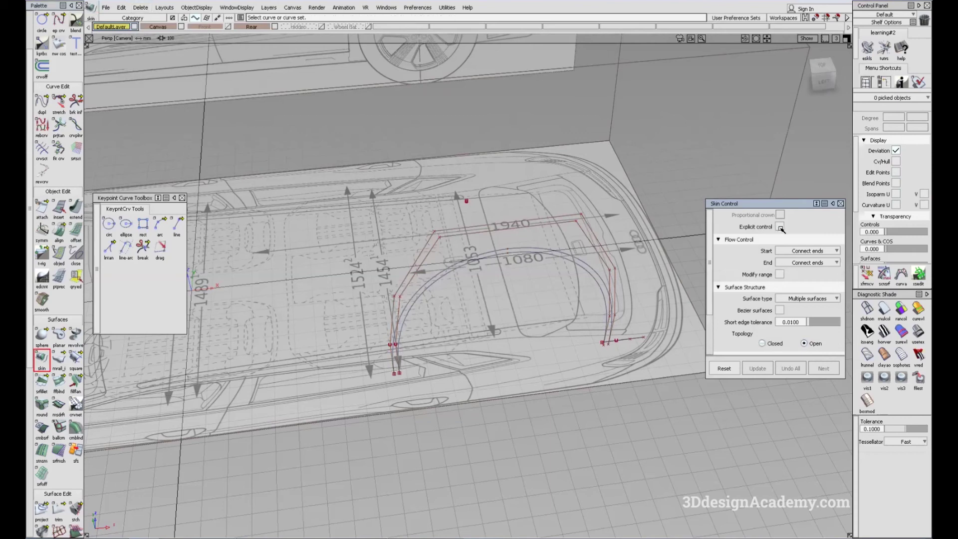
left_click(503, 249)
left_click(507, 252)
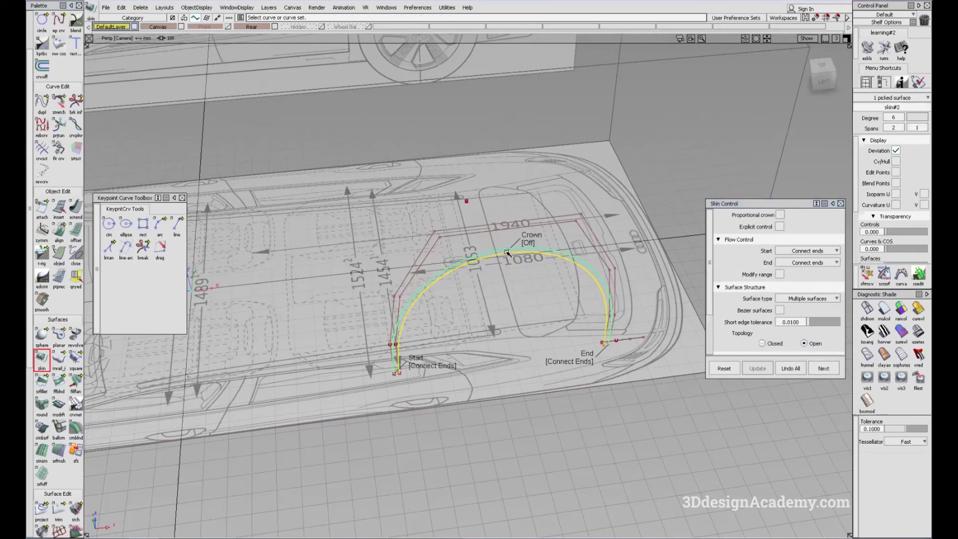
- Turn on Proportional crown for the Skin surface between the rear arch curves
left_click_drag(473, 282, 541, 252, "alt+shift")
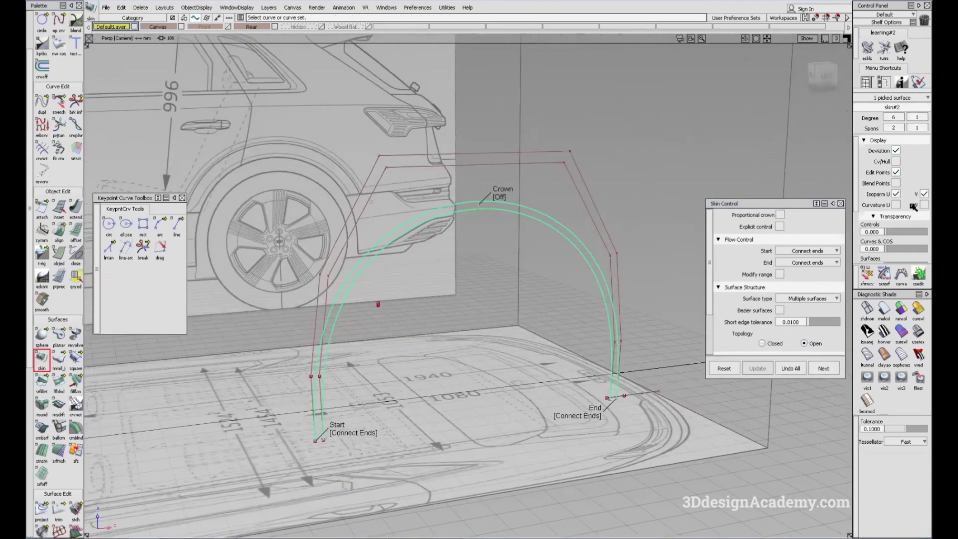
left_click(779, 215)
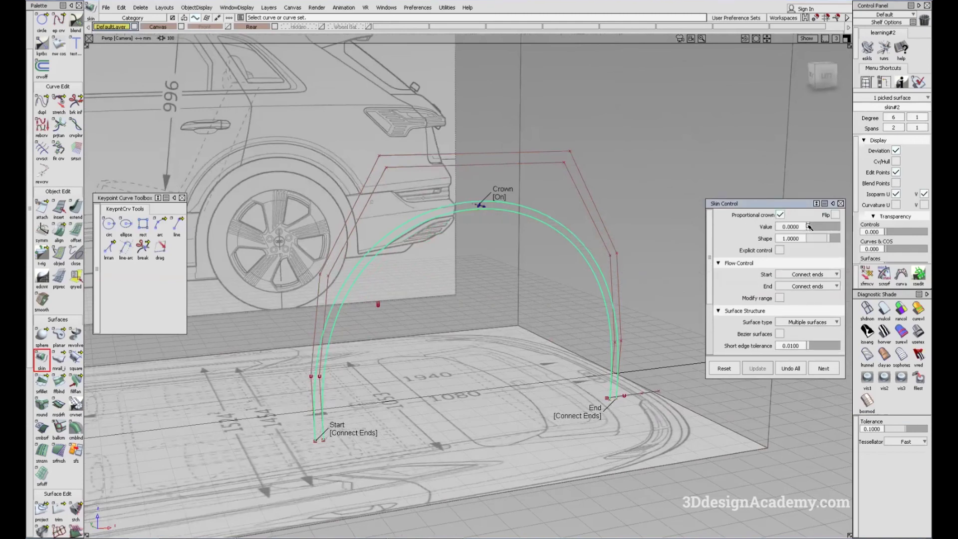
- Pick the remaining rear wheel-arch curves and assign them to the invisible Wheel flat layer
left_click_drag(510, 248, 521, 274, "alt+shift")
left_click_drag(573, 405, 632, 398, "ctrl+shift")
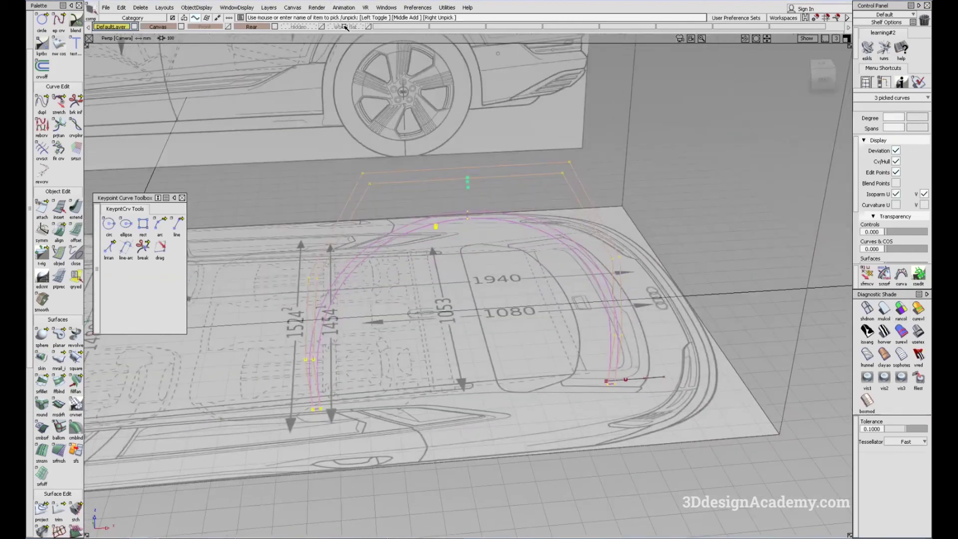
left_click_drag(353, 27, 358, 34)
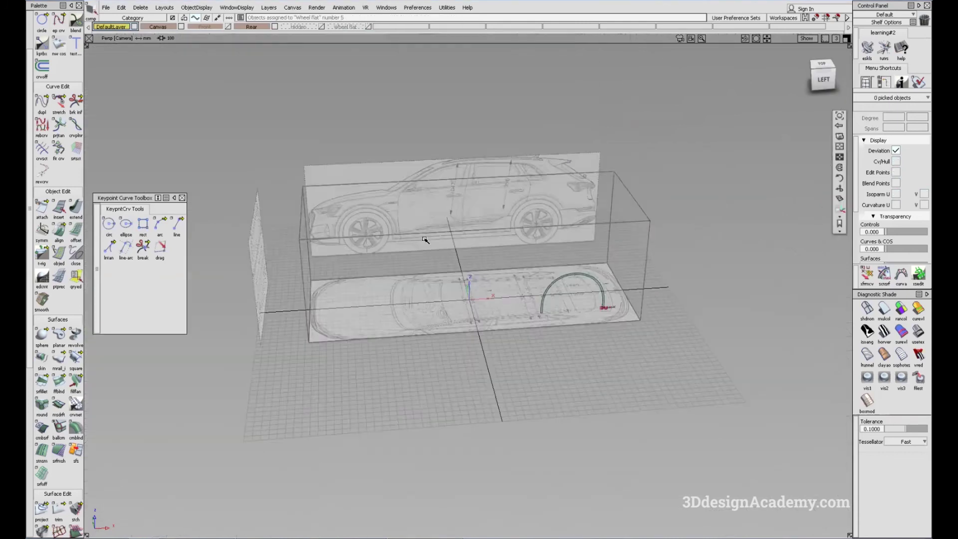
- Make the Wheel flat layer visible, move the front arch skin surface to the default layer, and hide the Wheel flat layer again
left_click_drag(427, 240, 489, 251, "alt+shift")
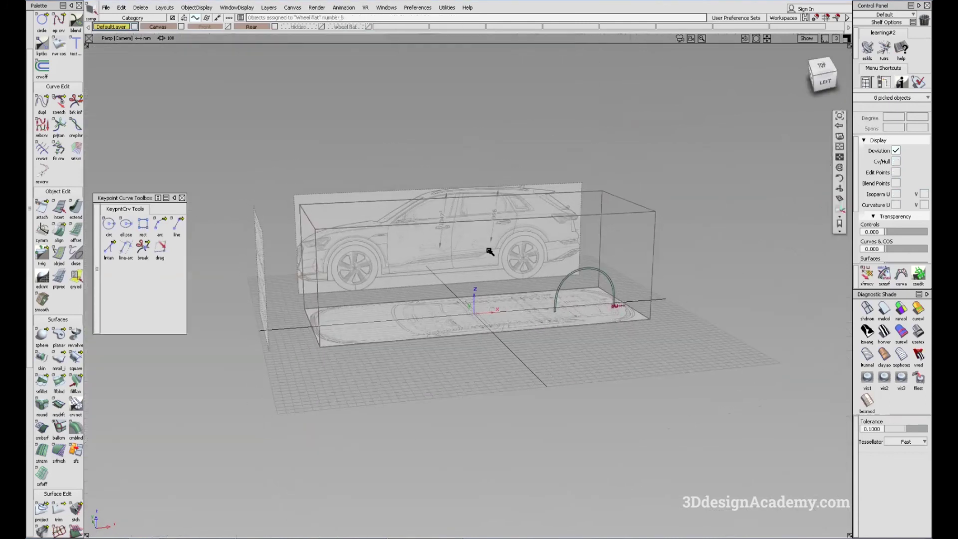
left_click(368, 27)
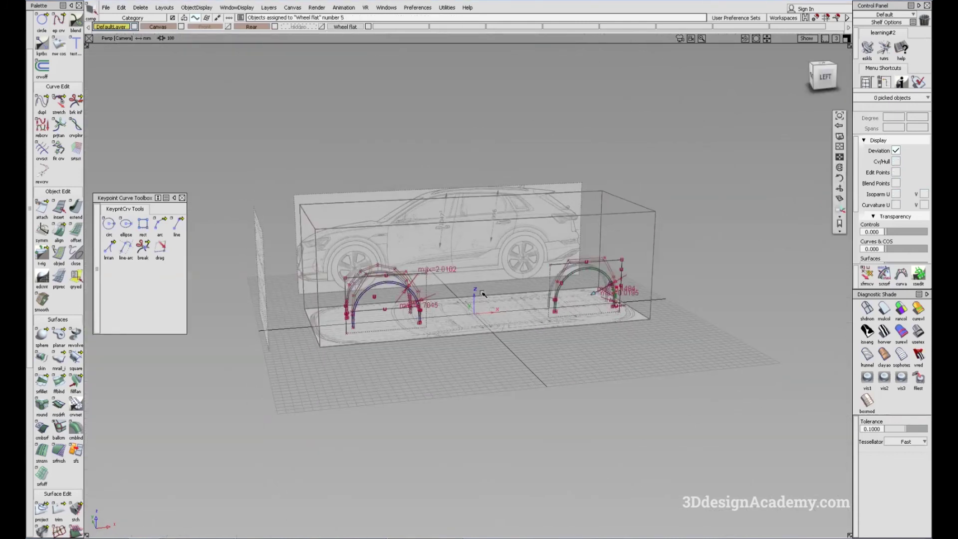
scroll(433, 266, "up", 5)
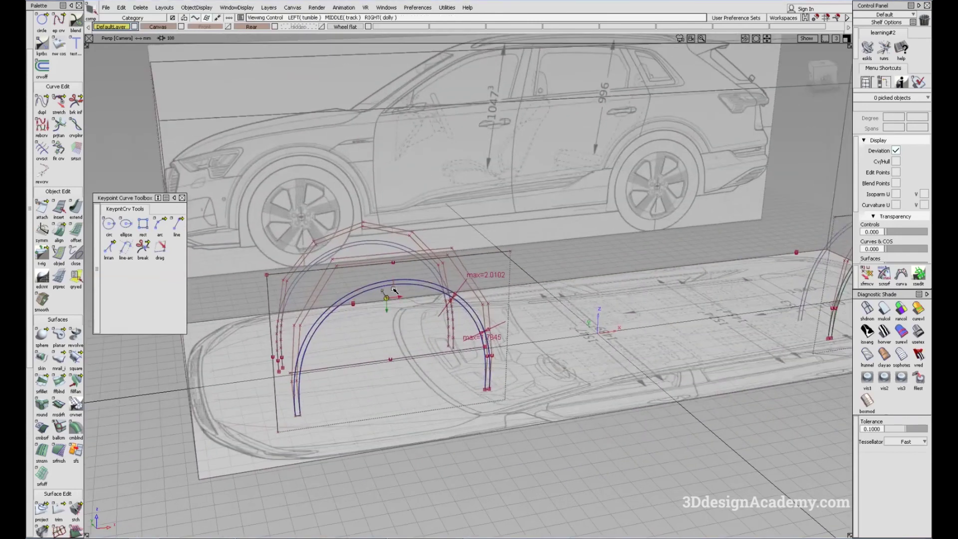
scroll(470, 253, "up", 8)
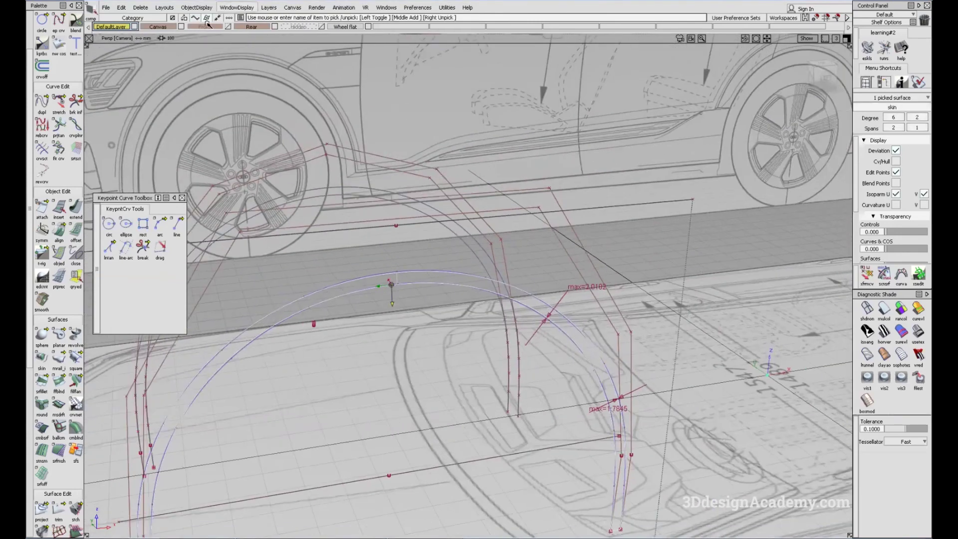
left_click(125, 28)
left_click(119, 35)
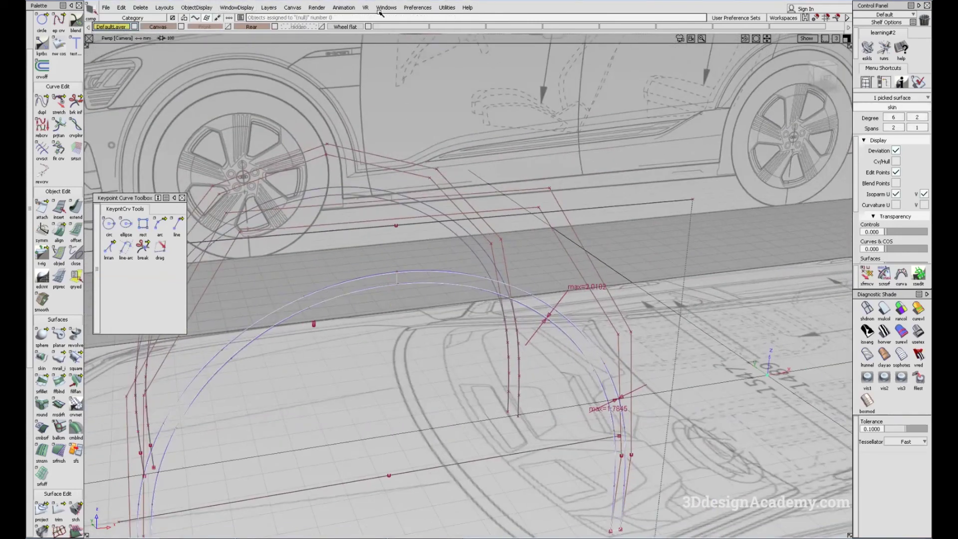
left_click(367, 28)
- Pick the displayed front and rear arch objects and delete their construction history
right_click_drag(634, 219, 538, 269, "alt+shift")
left_click_drag(539, 270, 435, 23, "alt+shift")
left_click_drag(379, 111, 275, 262, "ctrl+shift")
left_click_drag(260, 432, 773, 207)
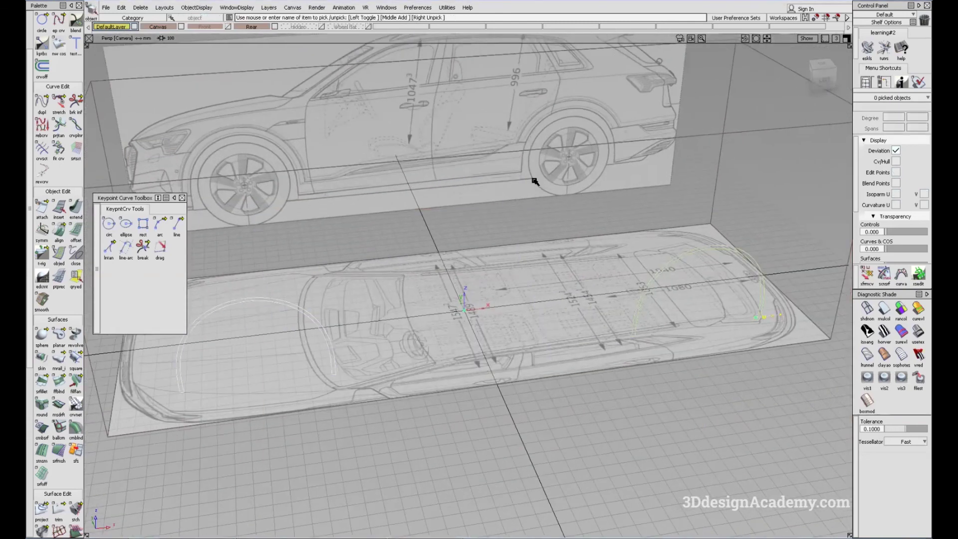
left_click(140, 7)
left_click(157, 30)
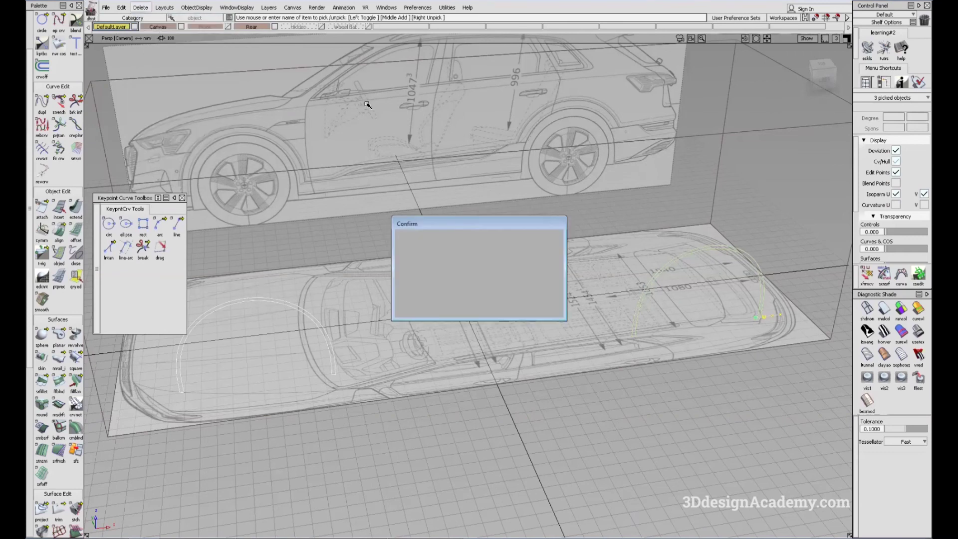
left_click_drag(329, 216, 327, 91, "ctrl+shift")
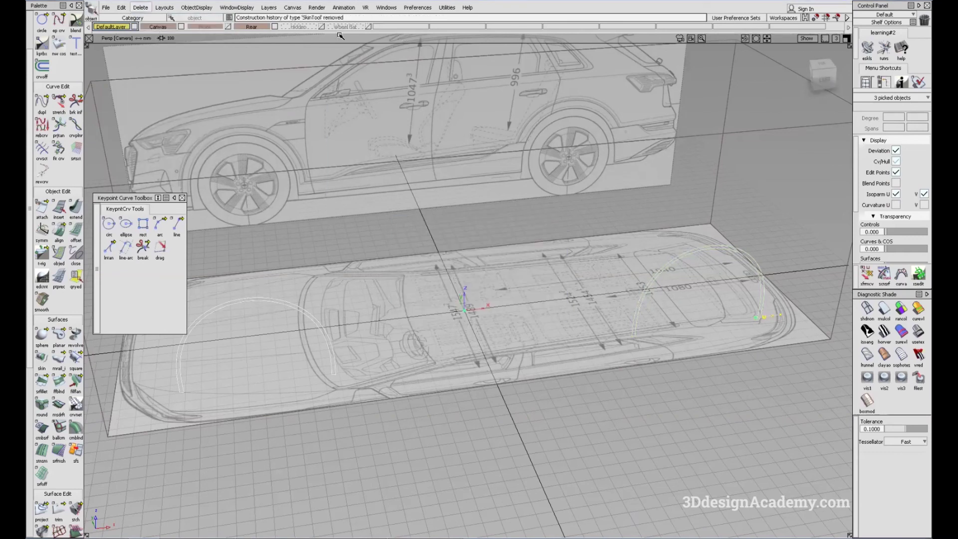
- Display the Wheel flat layer briefly to review the arch construction curves, and hide it again with nothing picked
left_click(369, 27)
left_click_drag(604, 285, 603, 270, "alt+shift")
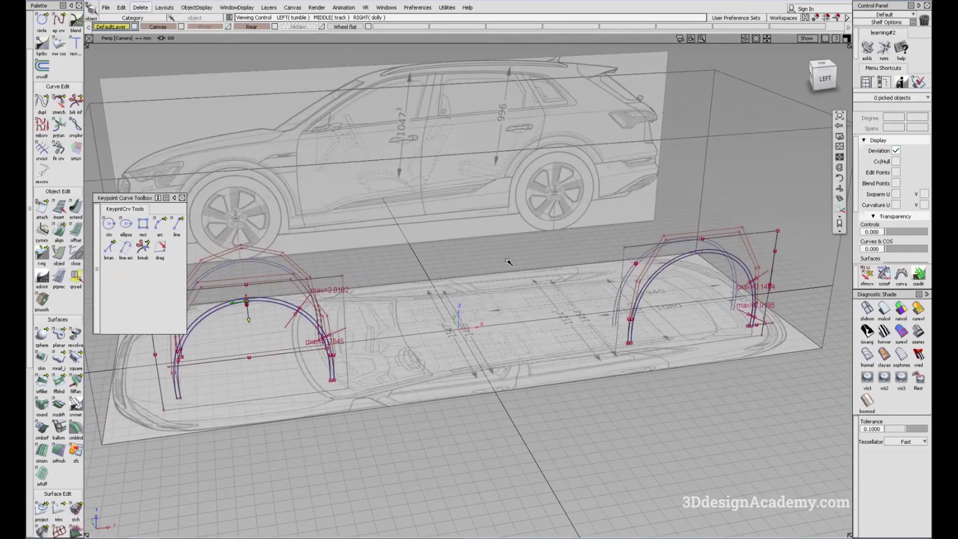
left_click(370, 27)
mouse_move(621, 193)
left_mouse_down("alt+shift")
mouse_move(622, 325)
mouse_move(562, 354)
mouse_move(579, 352)
left_mouse_up("alt+shift")
left_click_drag(772, 415, 714, 286, "ctrl+shift")
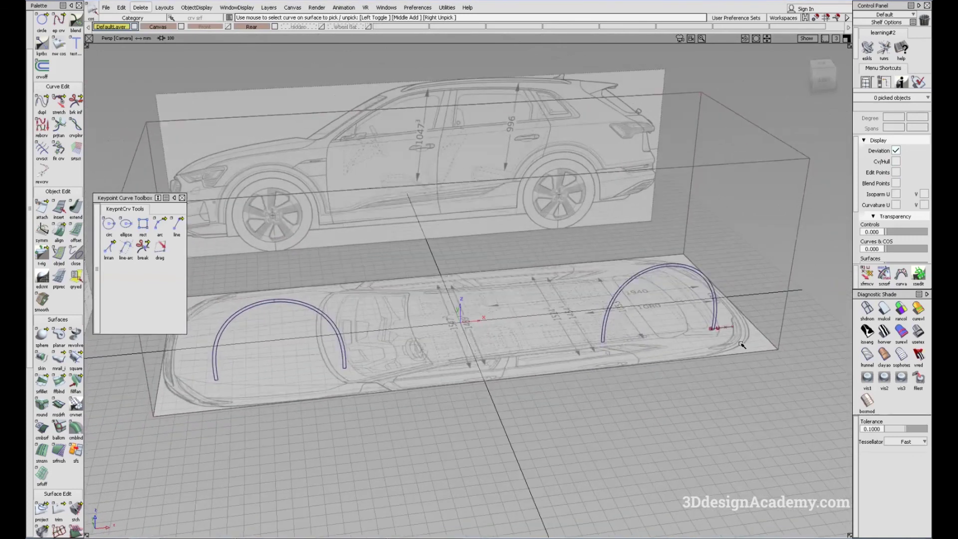
- Examine the front and rear arch surfaces against the blueprints in orthographic and perspective views
key("F6")
mouse_move(716, 354)
middle_mouse_down("alt+shift")
mouse_move(669, 357)
mouse_move(701, 365)
middle_mouse_up("alt+shift")
right_click_drag(701, 365, 542, 341, "alt+shift")
middle_click_drag(543, 341, 731, 355, "alt+shift")
middle_click_drag(452, 348, 574, 326, "alt+shift")
key("F8")
middle_click_drag(481, 352, 560, 355, "alt+shift")
left_click_drag(560, 354, 542, 280, "ctrl+shift")
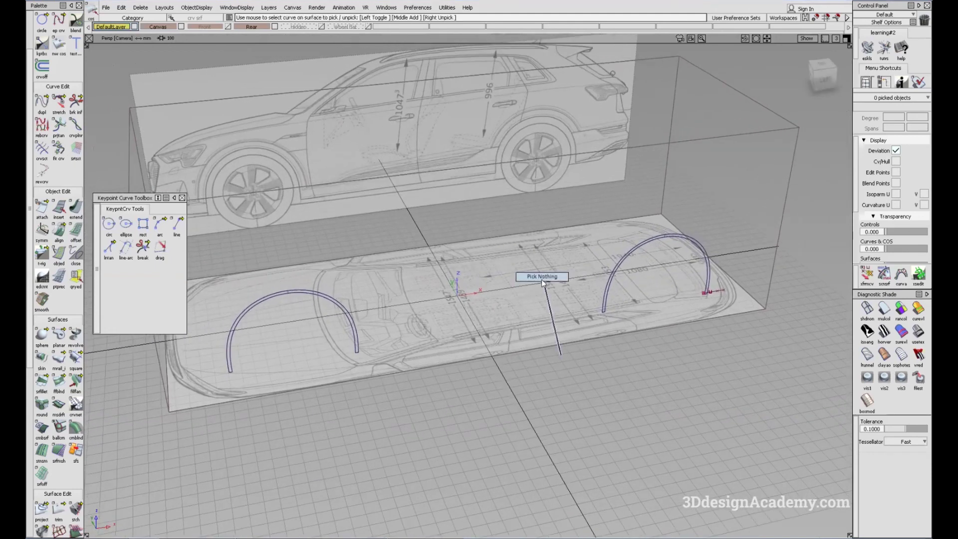